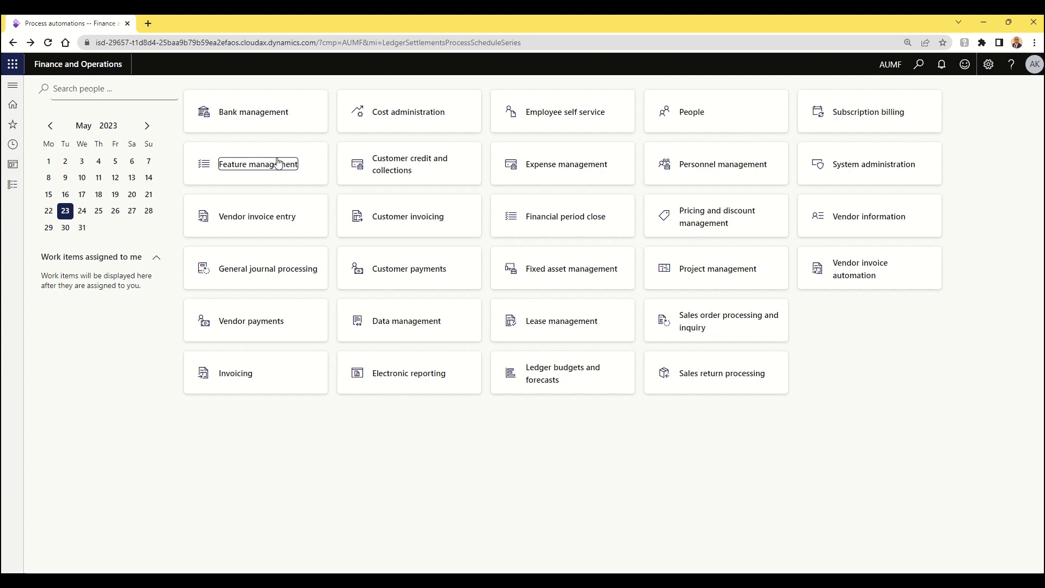
- Filter all features on 'Ledger settlement' to confirm Automate ledger settlements process is enabled
{"action": "left_click", "coordinate": [277, 162]}
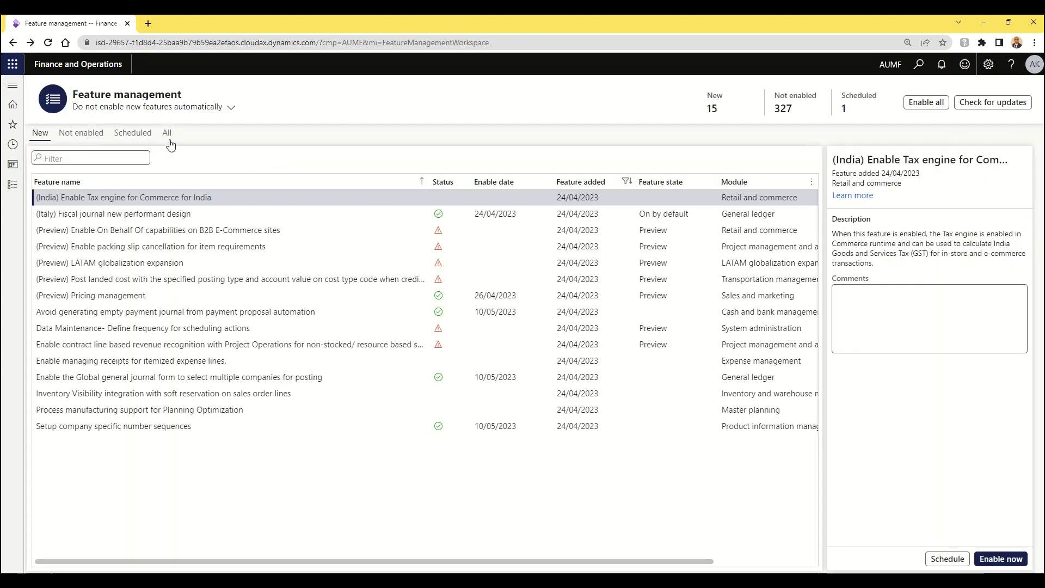
{"action": "left_click", "coordinate": [168, 134]}
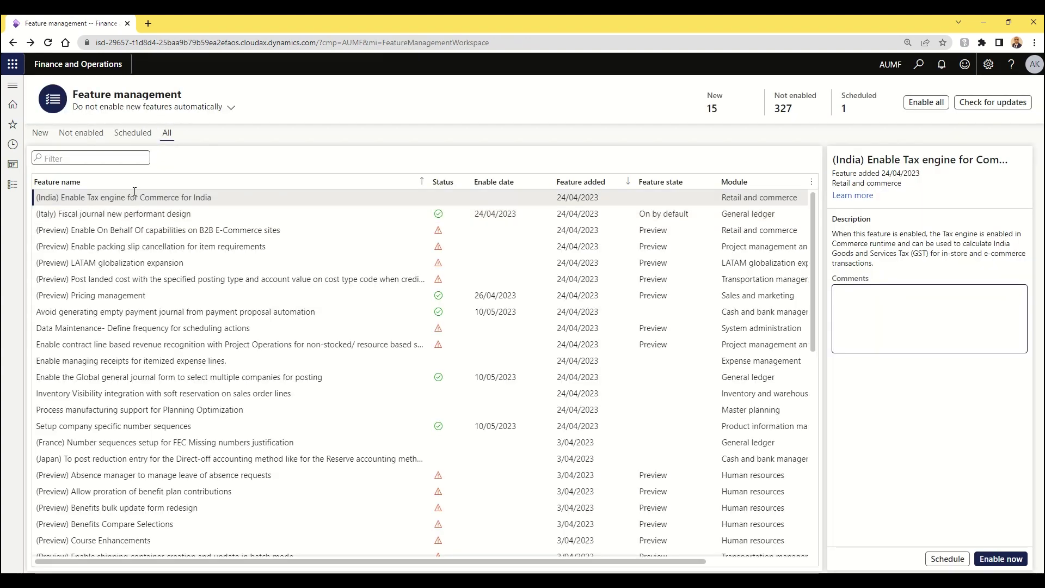
{"action": "left_click", "coordinate": [131, 182]}
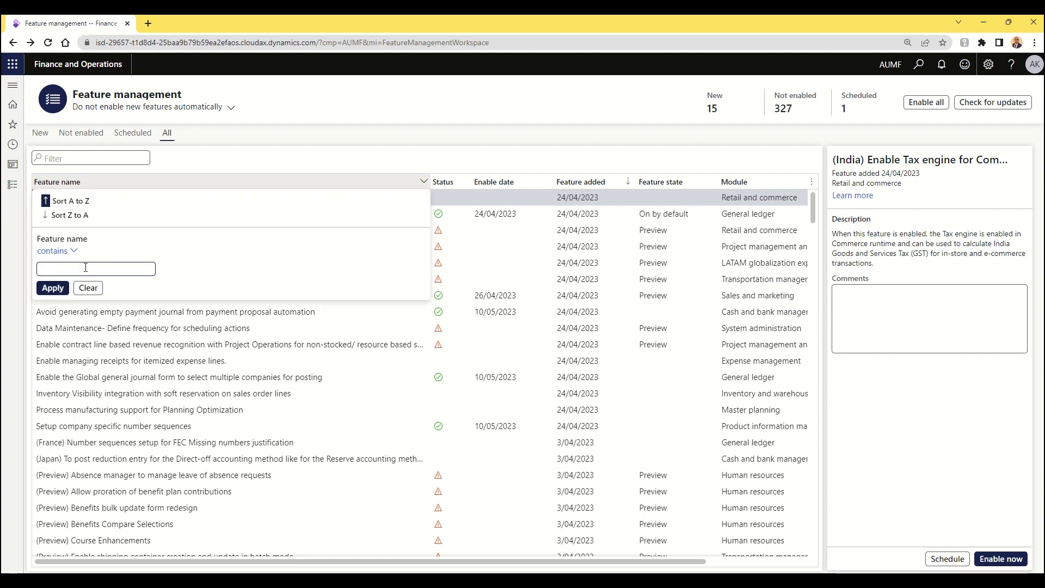
{"action": "type", "text": "Ledger settlement"}
{"action": "key", "text": "Return"}
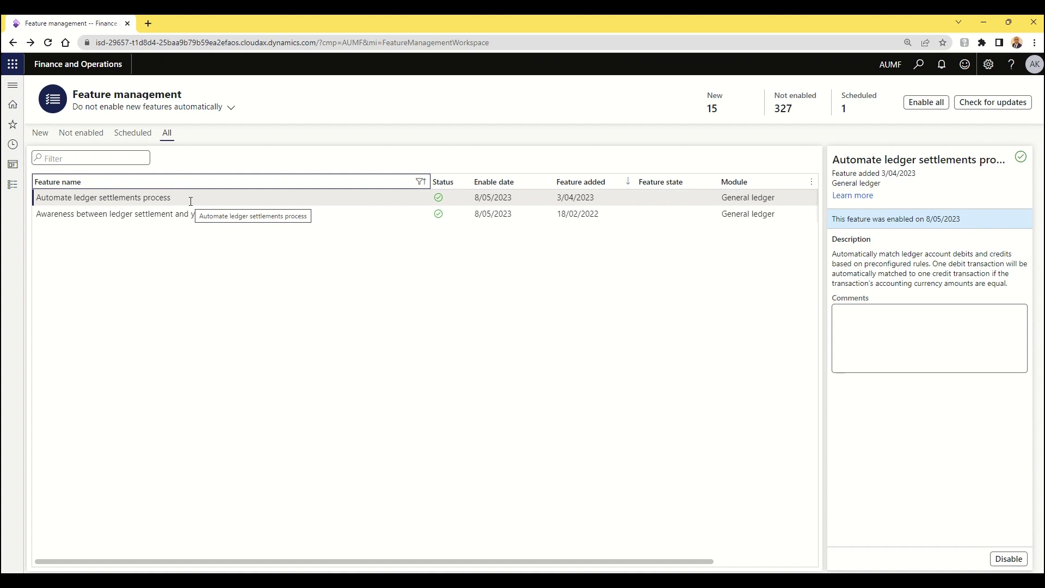
- Go from the dashboard to General ledger > Ledger setup > Process automations
{"action": "left_click", "coordinate": [115, 66]}
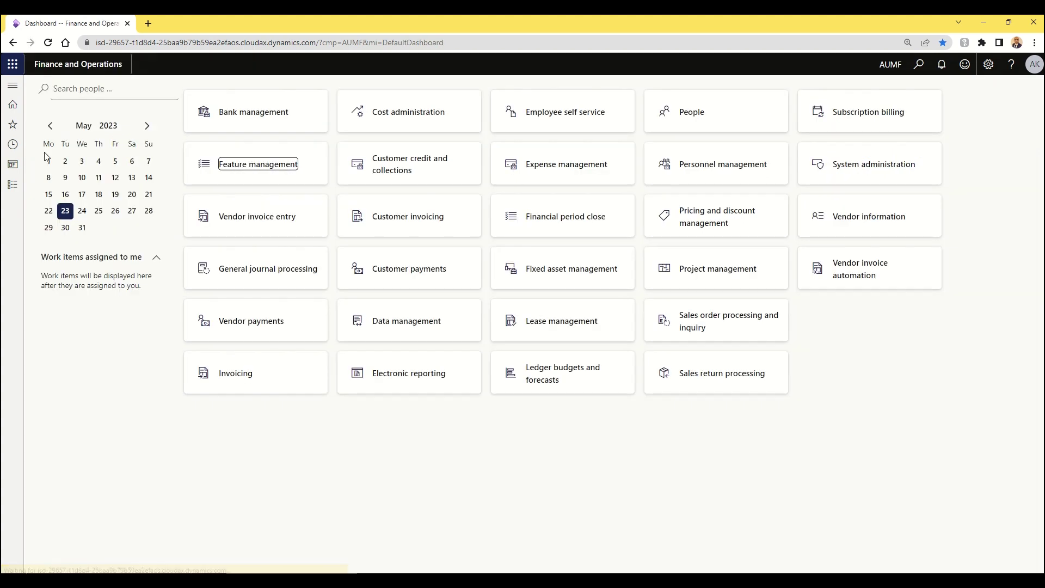
{"action": "left_click", "coordinate": [13, 185]}
{"action": "scroll", "coordinate": [77, 359], "scroll_direction": "down", "scroll_amount": 1}
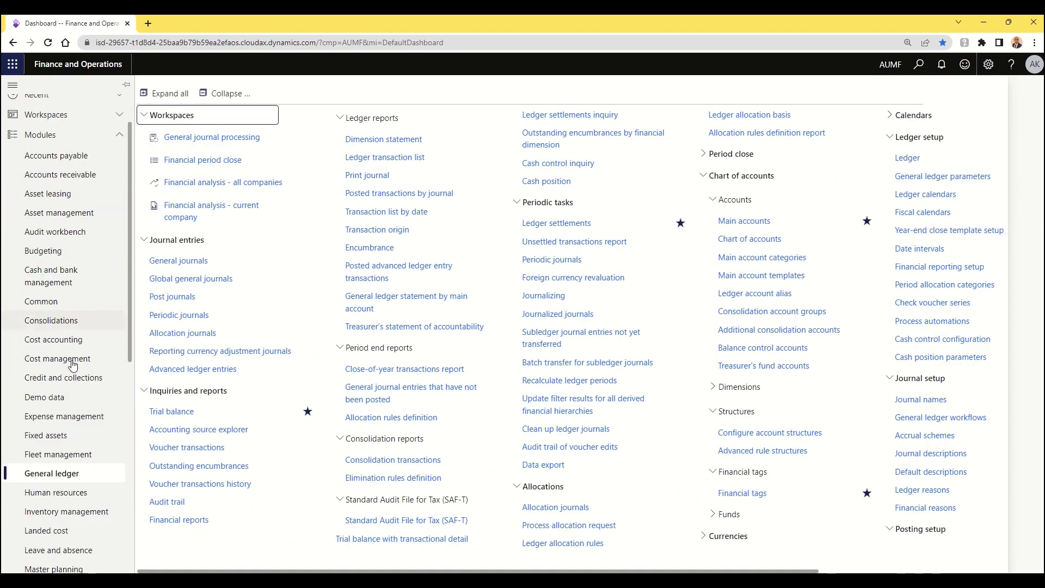
{"action": "left_click_drag", "start_coordinate": [364, 570], "coordinate": [603, 563]}
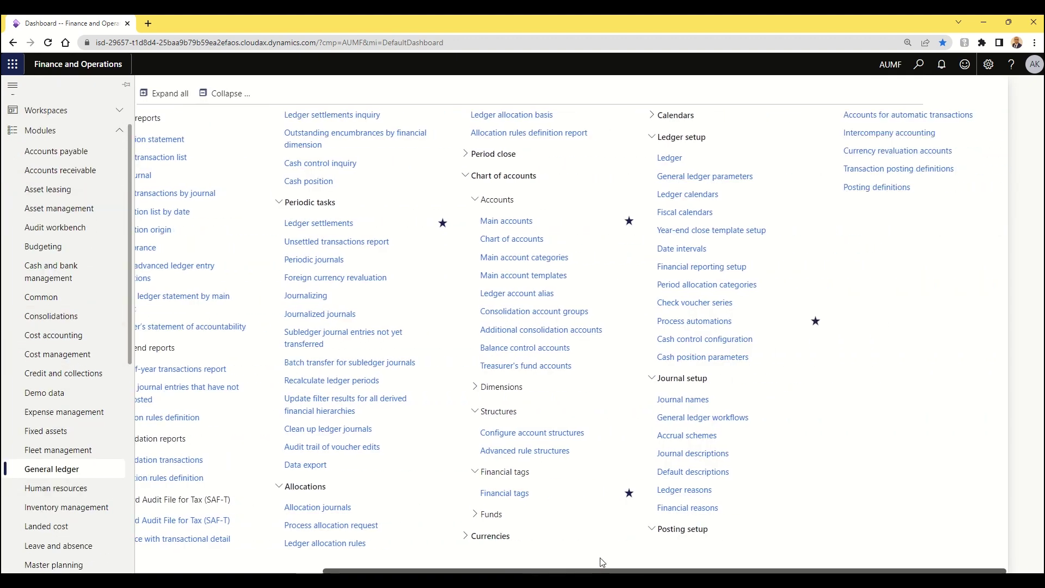
{"action": "left_click", "coordinate": [703, 325]}
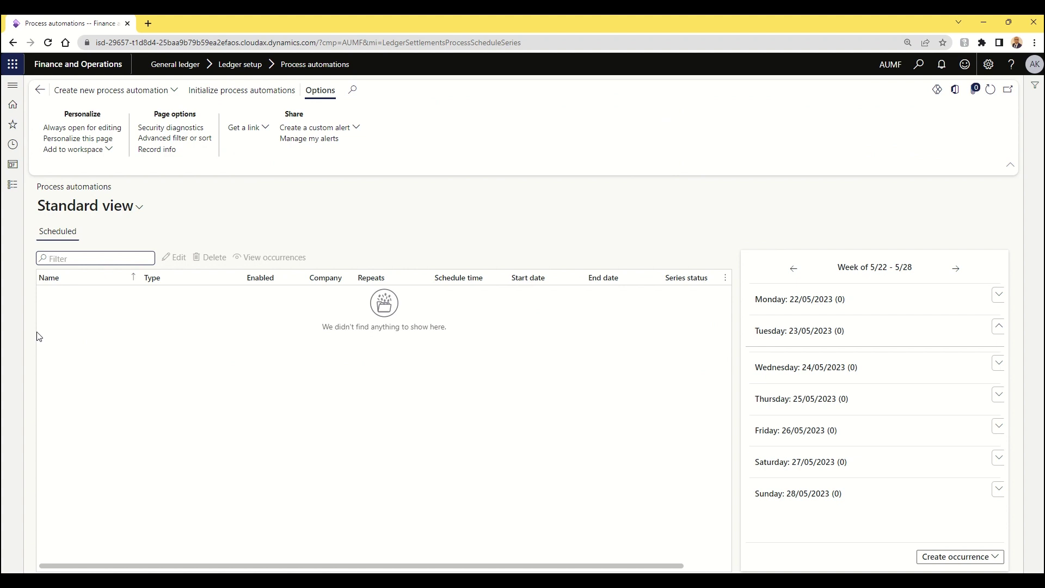
- Create a new Ledger settlements schedule-type automation series in company AUMF
{"action": "left_click", "coordinate": [114, 339]}
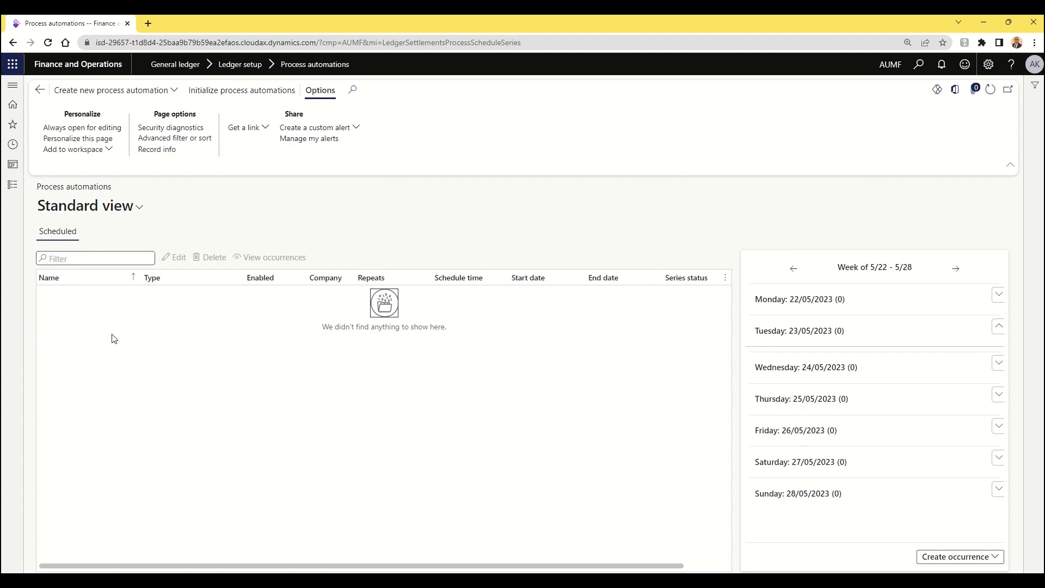
{"action": "left_click", "coordinate": [145, 96]}
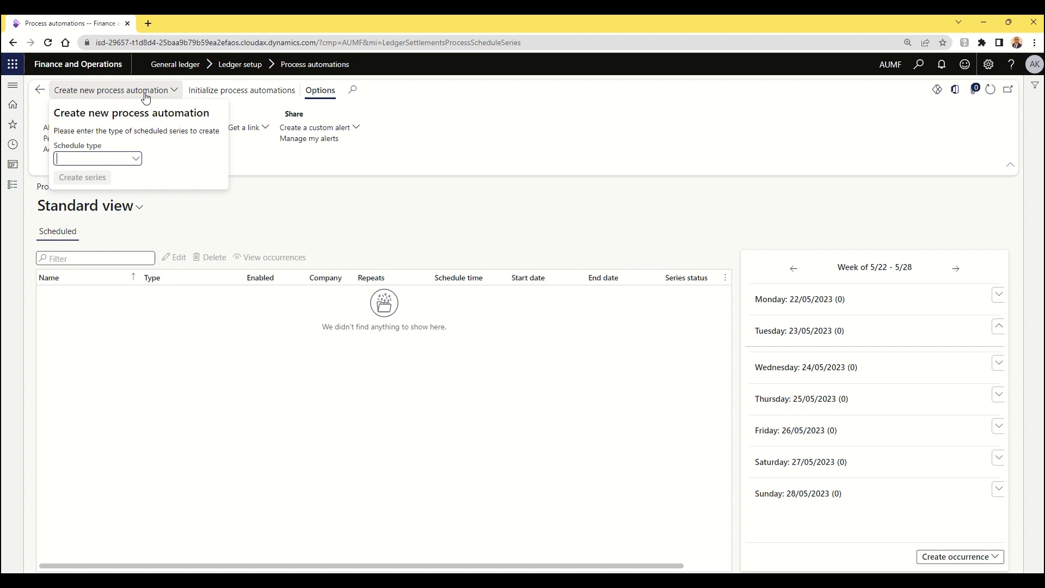
{"action": "key", "text": "alt+Down"}
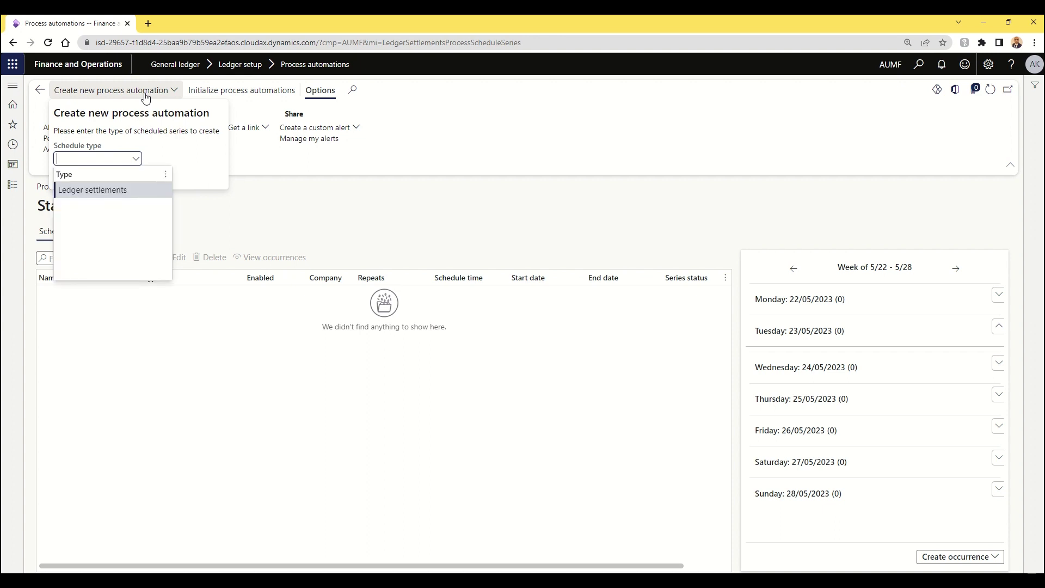
{"action": "key", "text": "Return"}
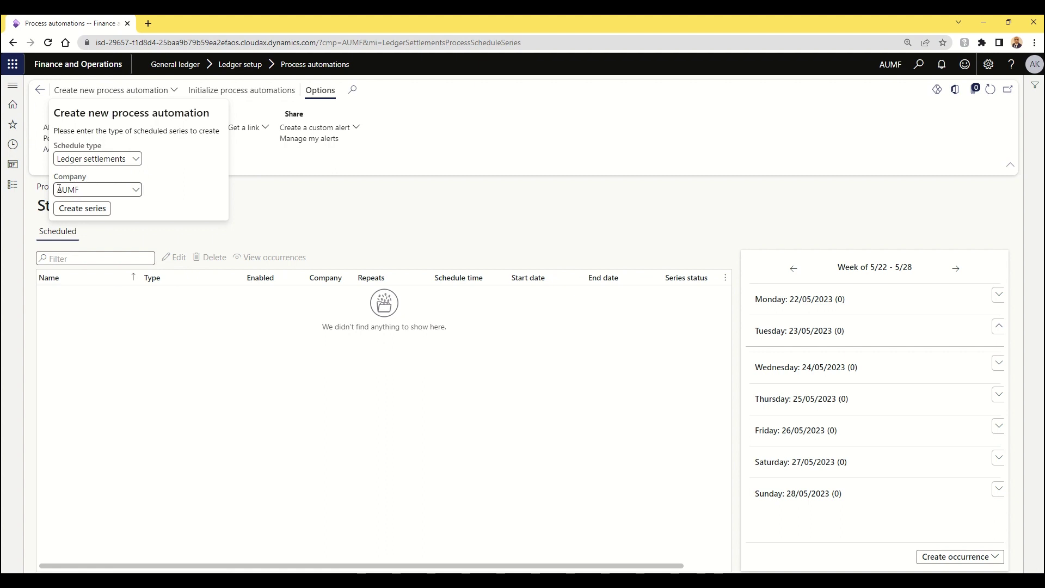
{"action": "left_click", "coordinate": [92, 209]}
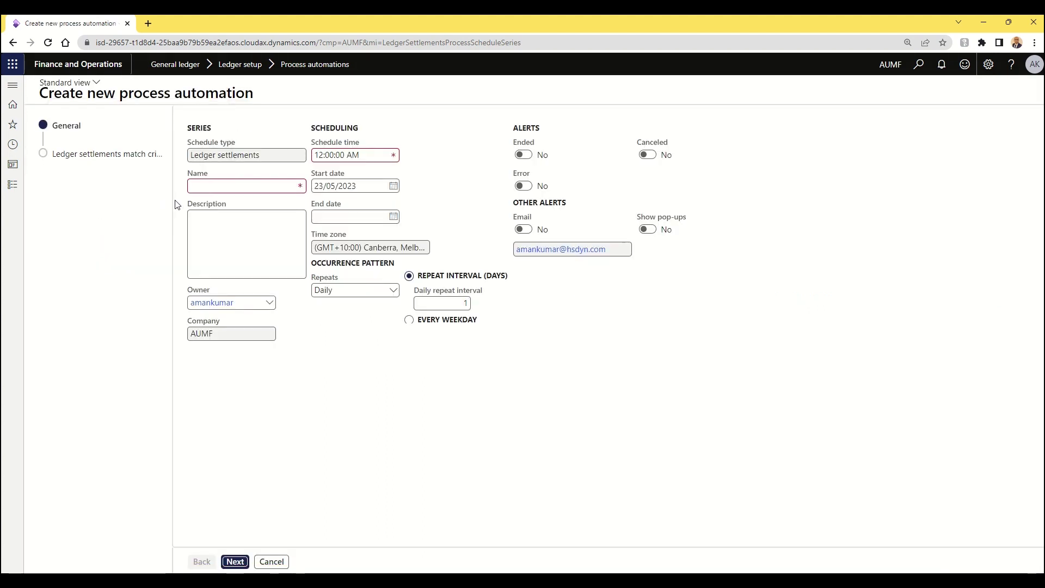
- Name the automation 'Settle Bank contract intermediary a/c' and use the same text as its description
{"action": "left_click", "coordinate": [216, 186]}
{"action": "type", "text": "Settle Bank cont"}
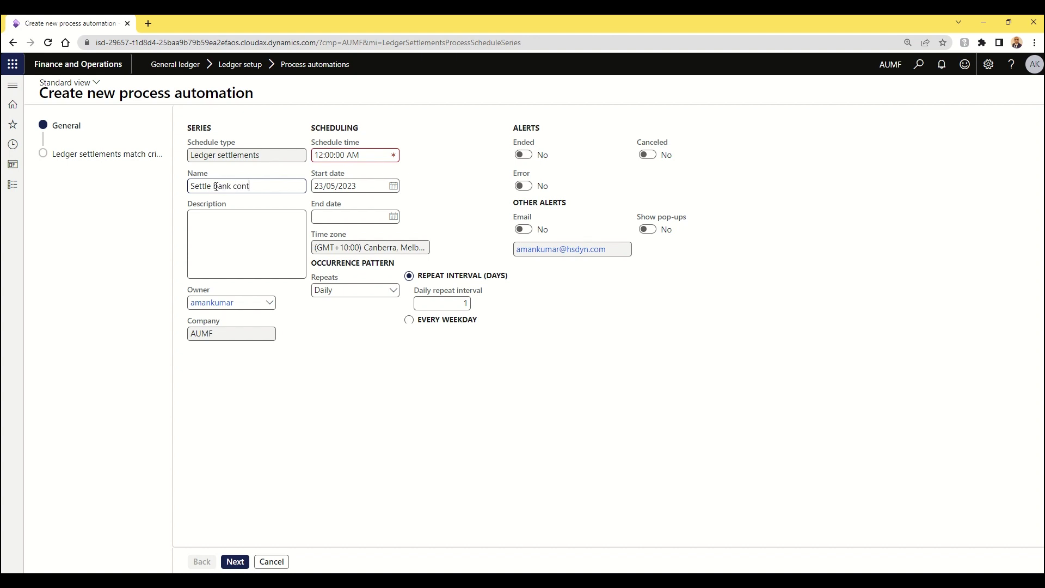
{"action": "type", "text": "ract intermediary a"}
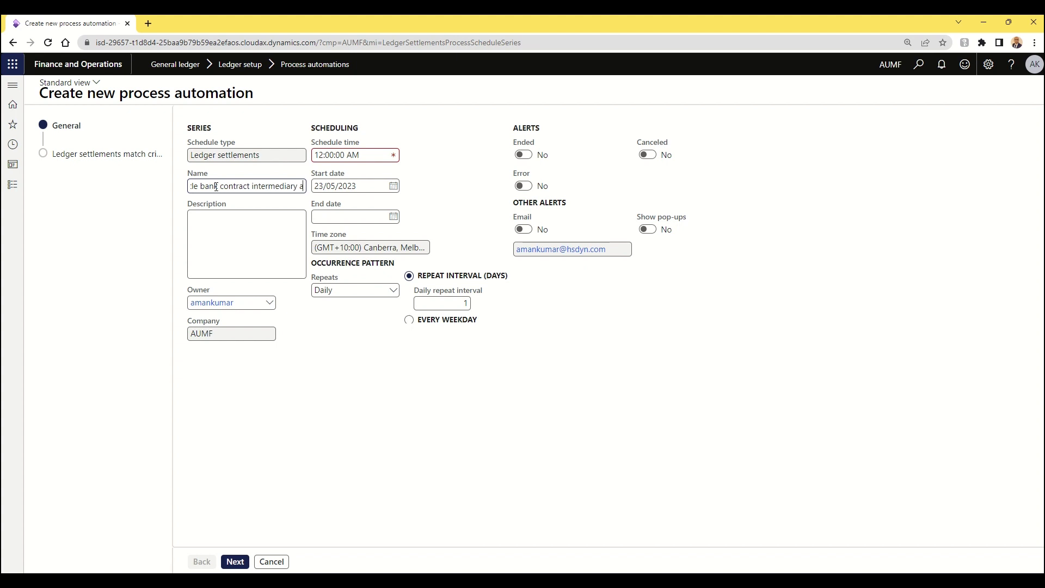
{"action": "type", "text": "/"}
{"action": "type", "text": "ccount"}
{"action": "key", "text": "ctrl+a"}
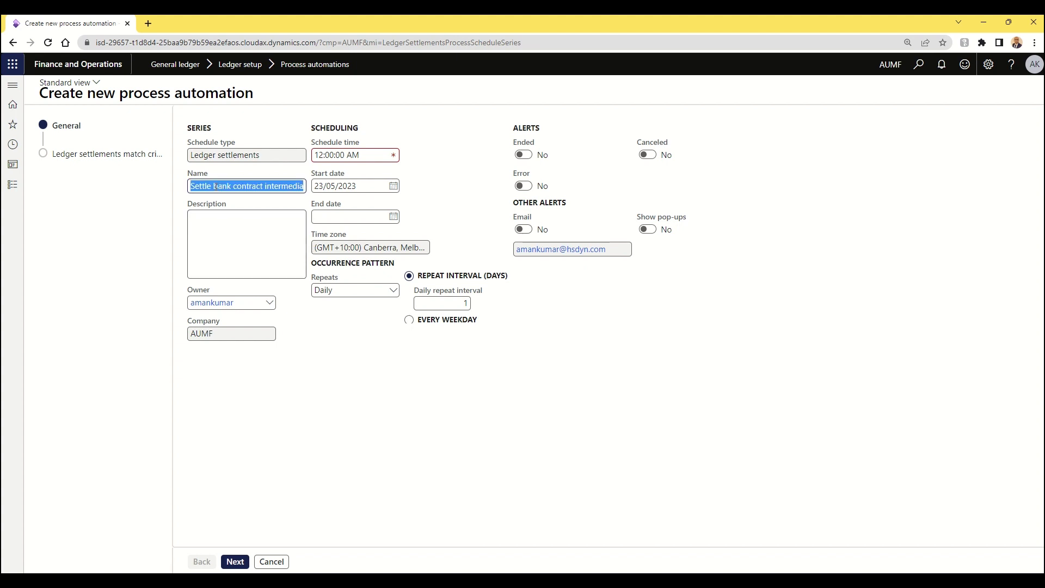
{"action": "key", "text": "Tab"}
{"action": "type", "text": "Settle bank contract intermediary account"}
{"action": "key", "text": "Tab"}
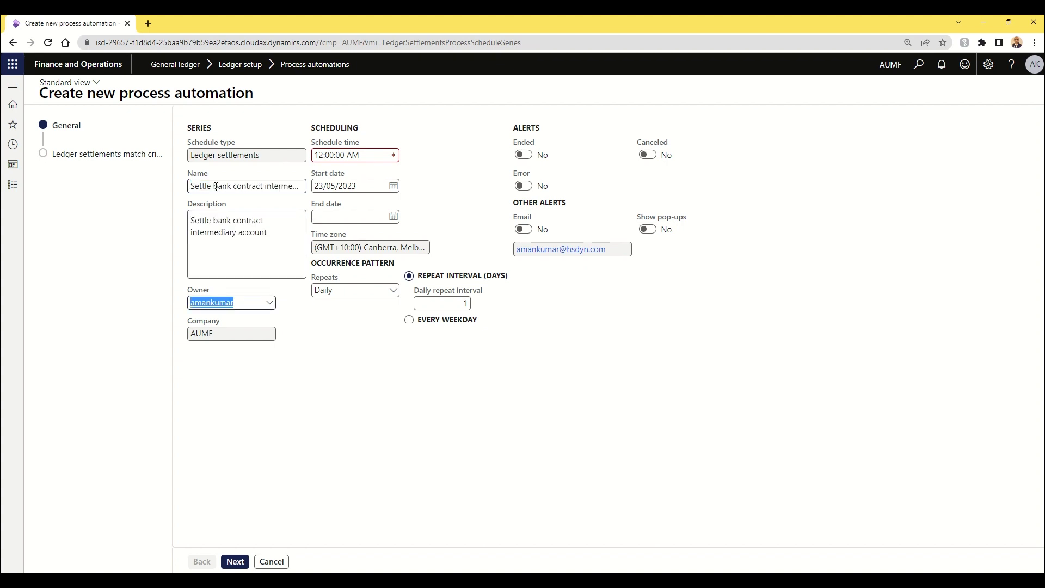
- Schedule it to repeat daily at 2:19 PM and continue to the match criteria
{"action": "left_click", "coordinate": [364, 156]}
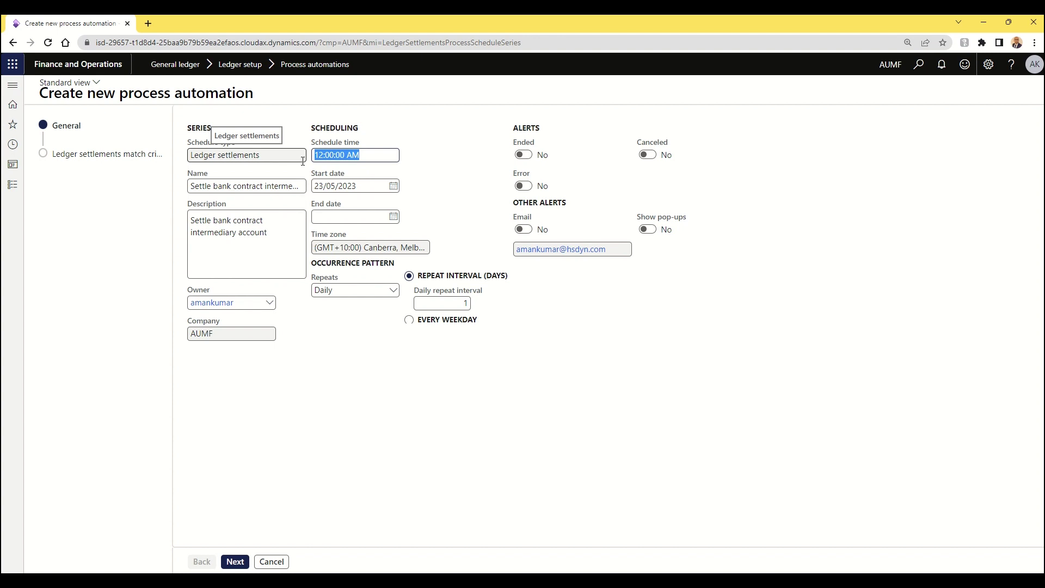
{"action": "type", "text": "2:19pm"}
{"action": "key", "text": "Tab"}
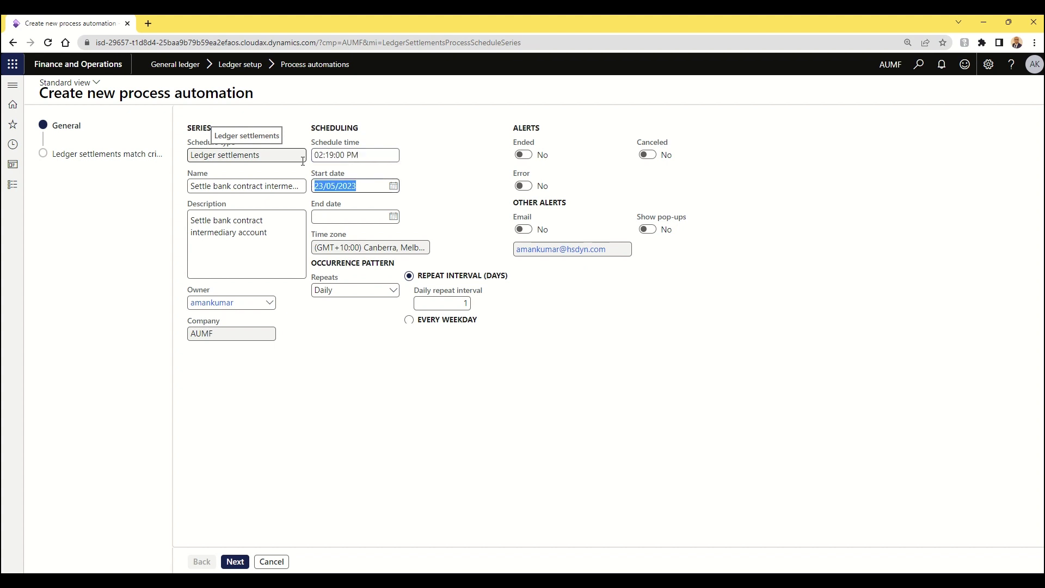
{"action": "left_click", "coordinate": [396, 291]}
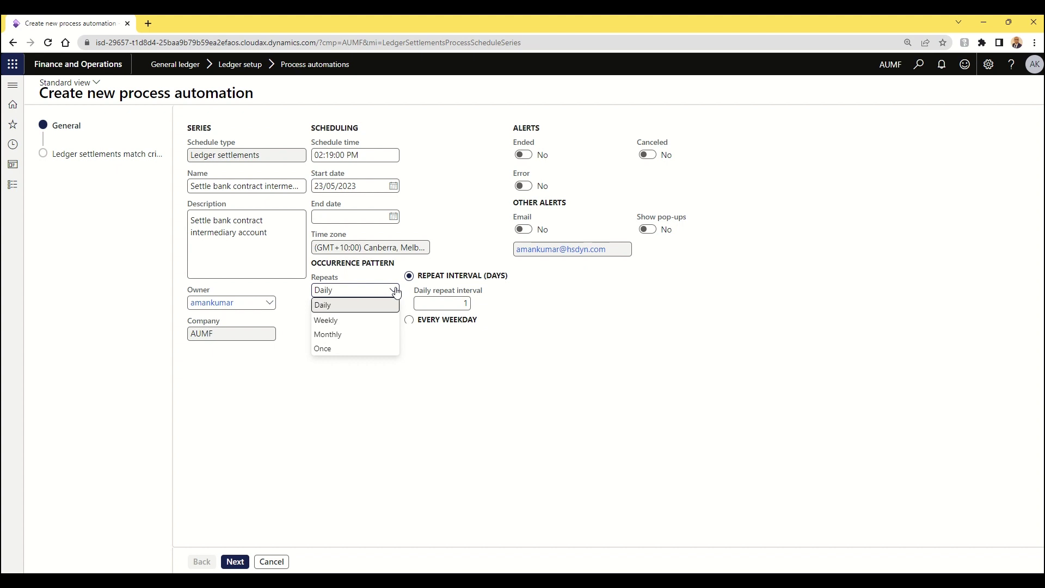
{"action": "left_click", "coordinate": [484, 410]}
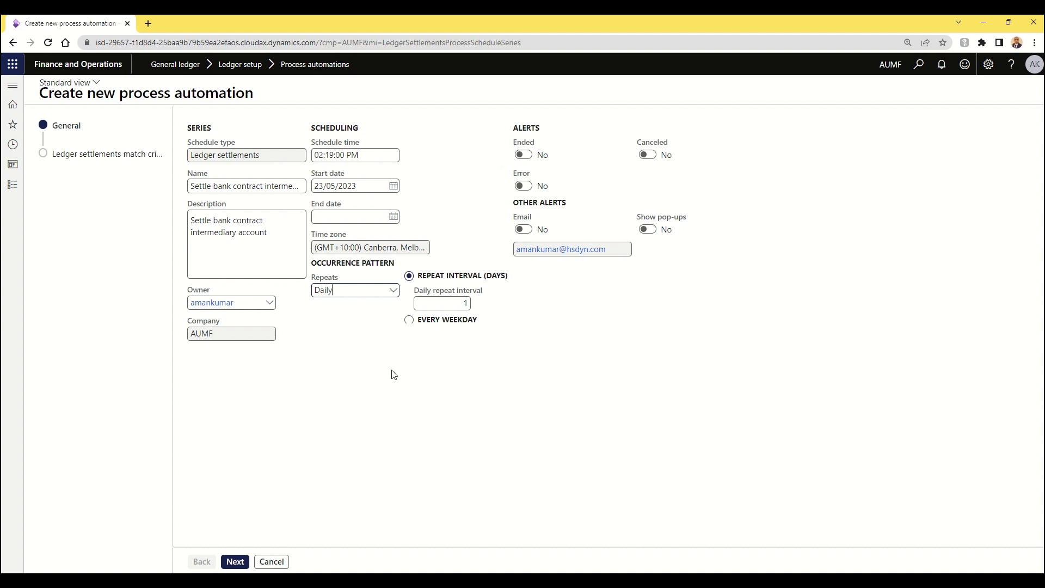
{"action": "left_click", "coordinate": [242, 564]}
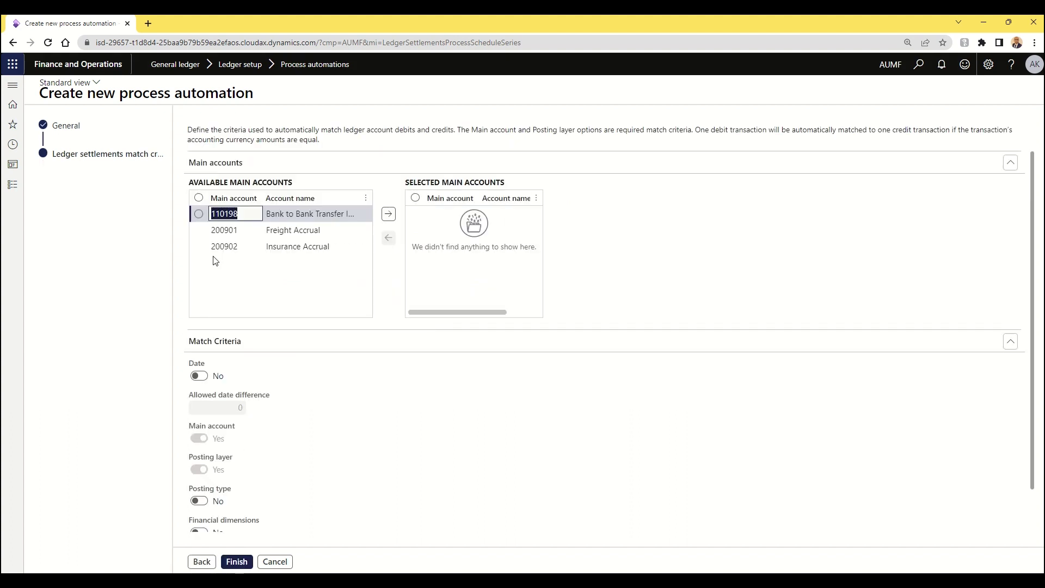
- Add main account 110198 to the selected main accounts
{"action": "left_click", "coordinate": [199, 214]}
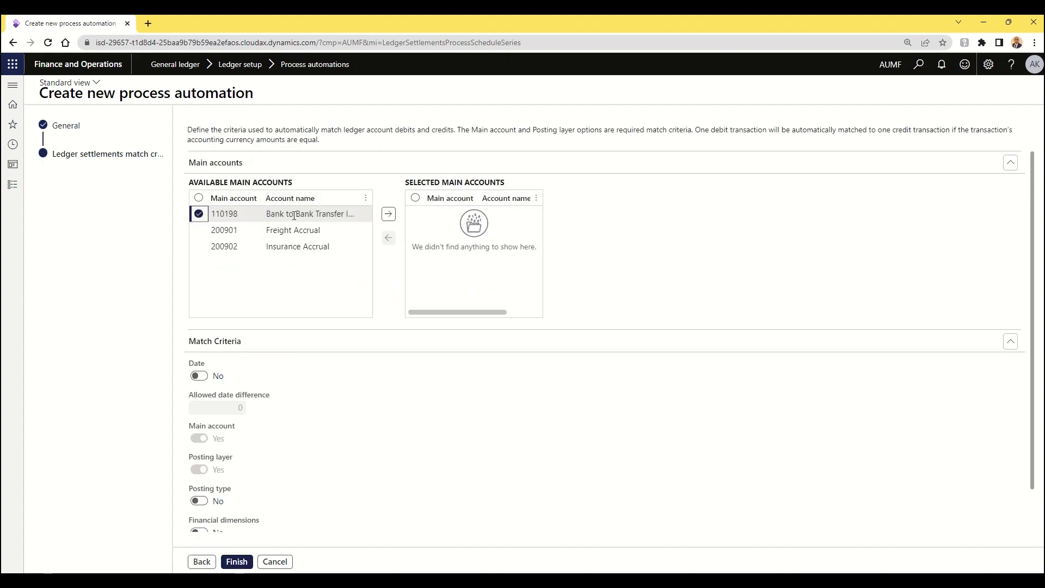
{"action": "left_click", "coordinate": [389, 216]}
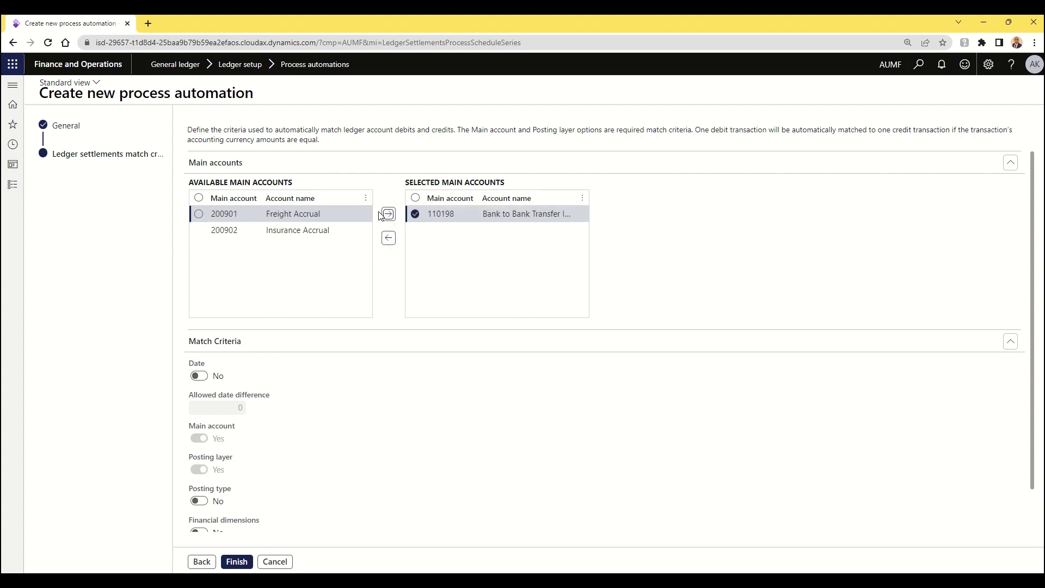
{"action": "scroll", "coordinate": [340, 301], "scroll_direction": "down", "scroll_amount": 1}
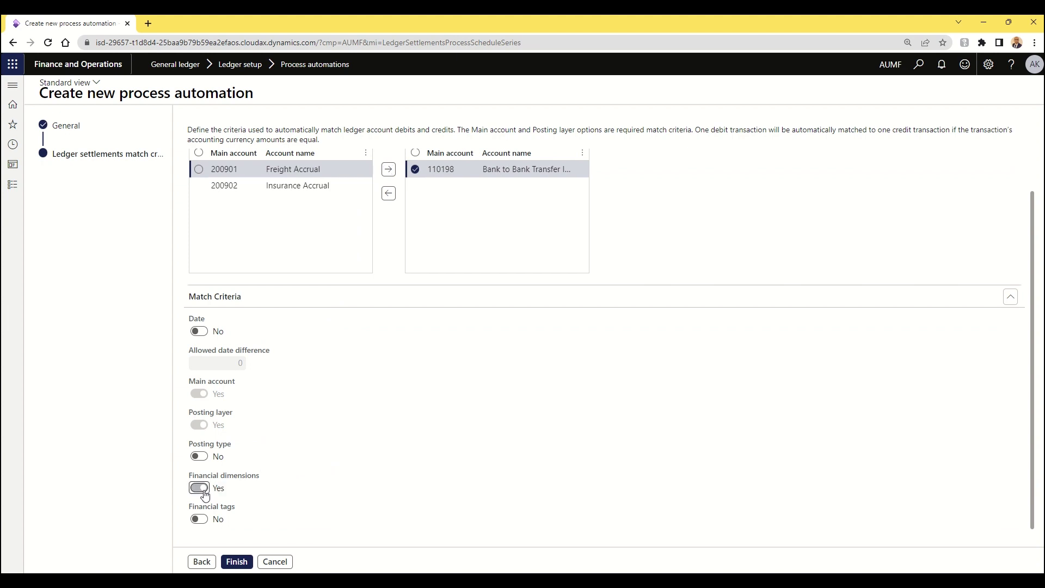
- Enable financial dimension matching on BusinessUnit, leaving financial tags matching off
{"action": "left_click", "coordinate": [204, 492]}
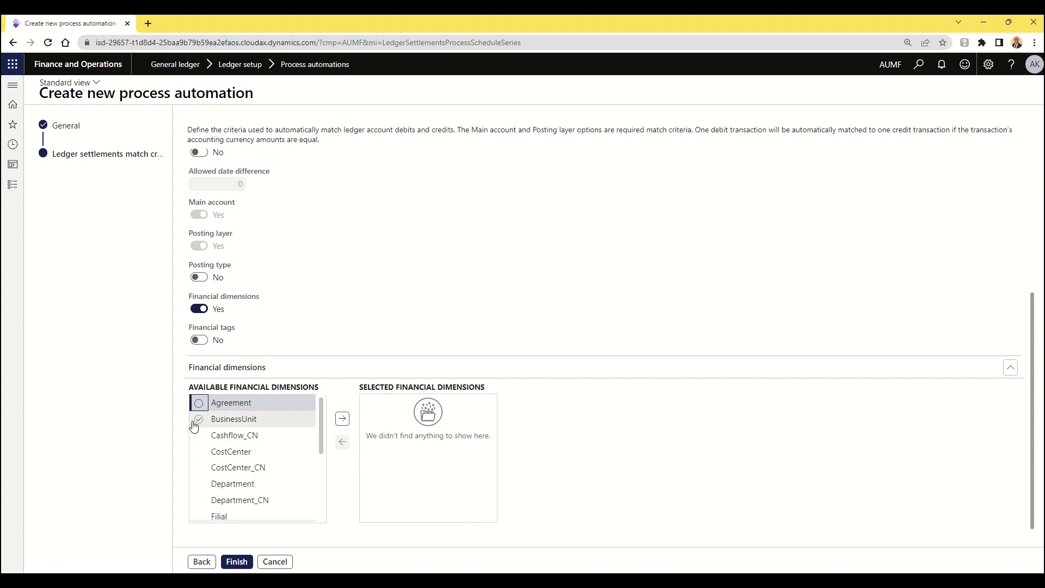
{"action": "left_click", "coordinate": [199, 418]}
{"action": "left_click", "coordinate": [342, 420]}
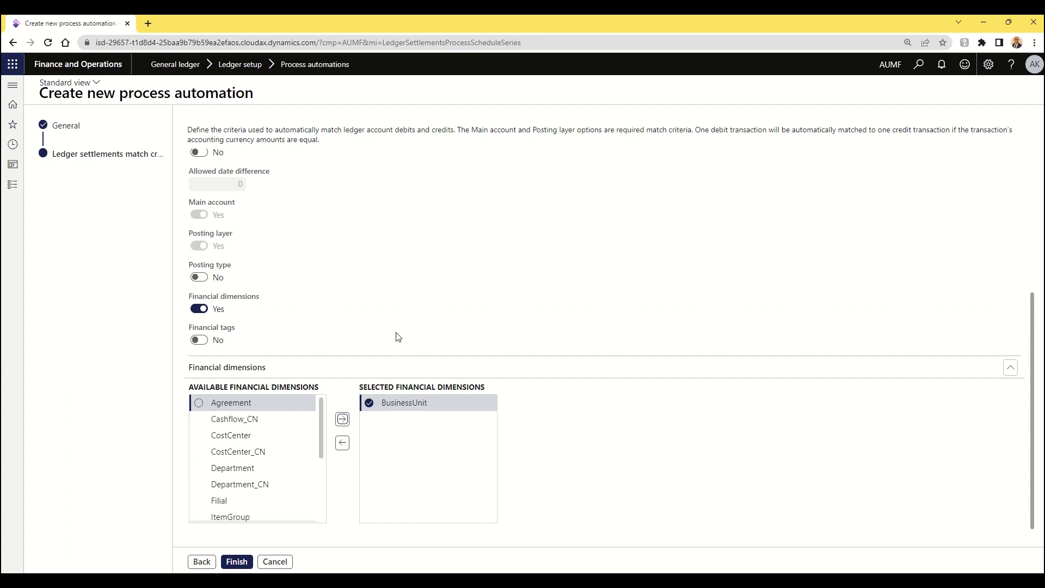
{"action": "left_click", "coordinate": [202, 341]}
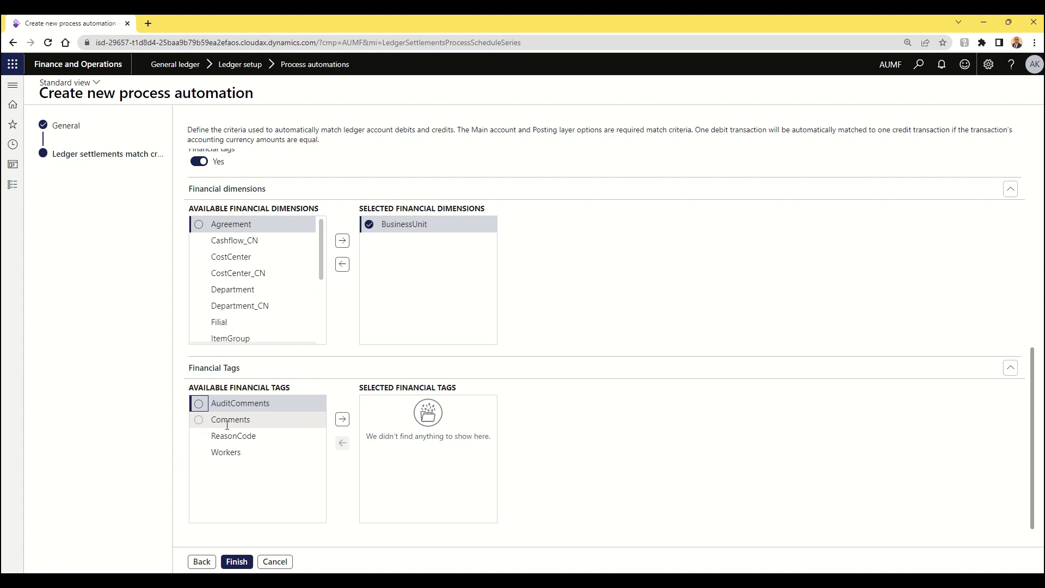
{"action": "scroll", "coordinate": [234, 430], "scroll_direction": "up", "scroll_amount": 1}
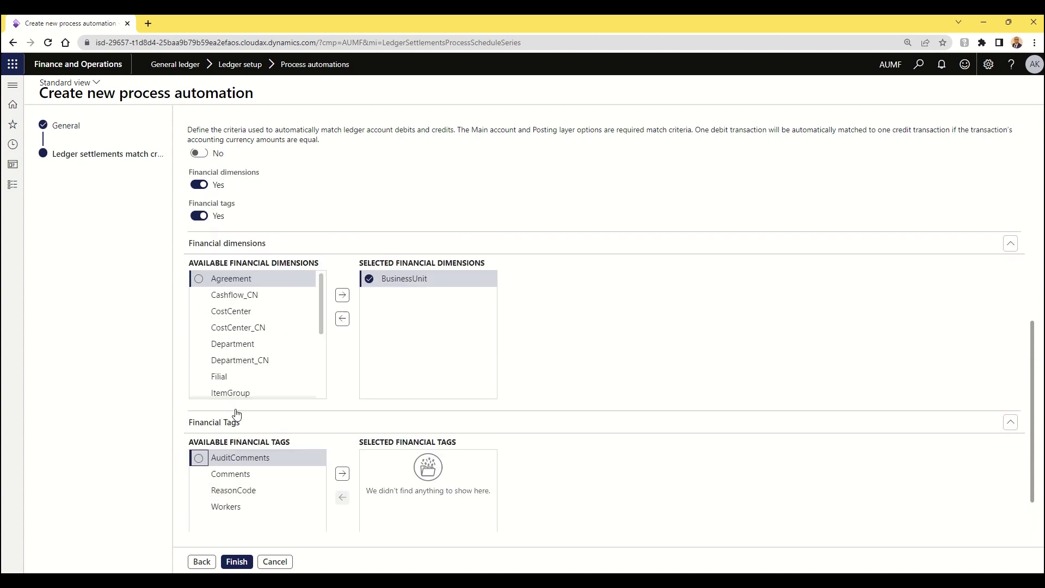
{"action": "left_click", "coordinate": [211, 217]}
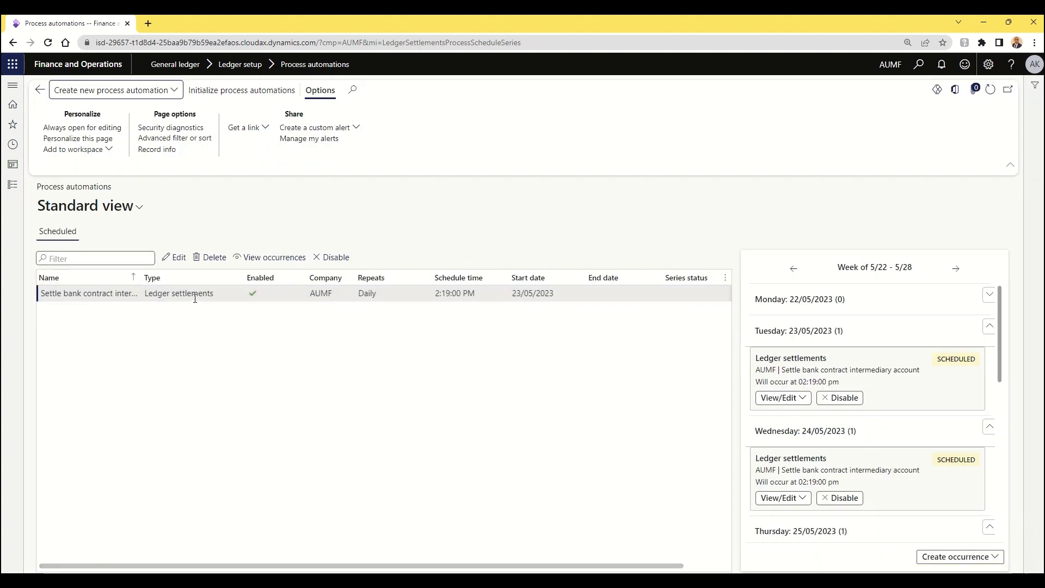
- View the Settle bank contract series' scheduled occurrences, then return to the automations list
{"action": "left_click", "coordinate": [195, 299]}
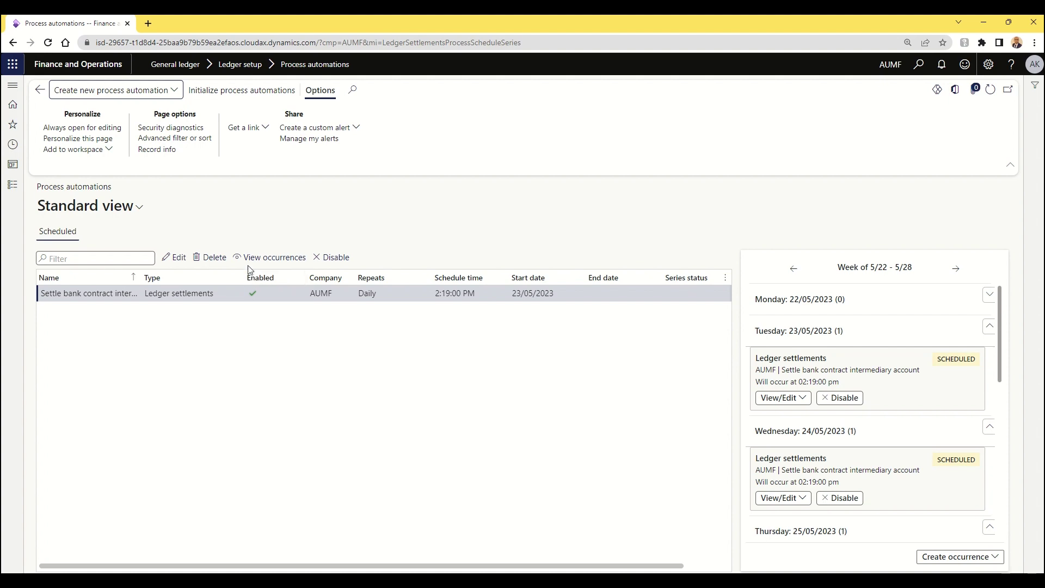
{"action": "left_click", "coordinate": [279, 262]}
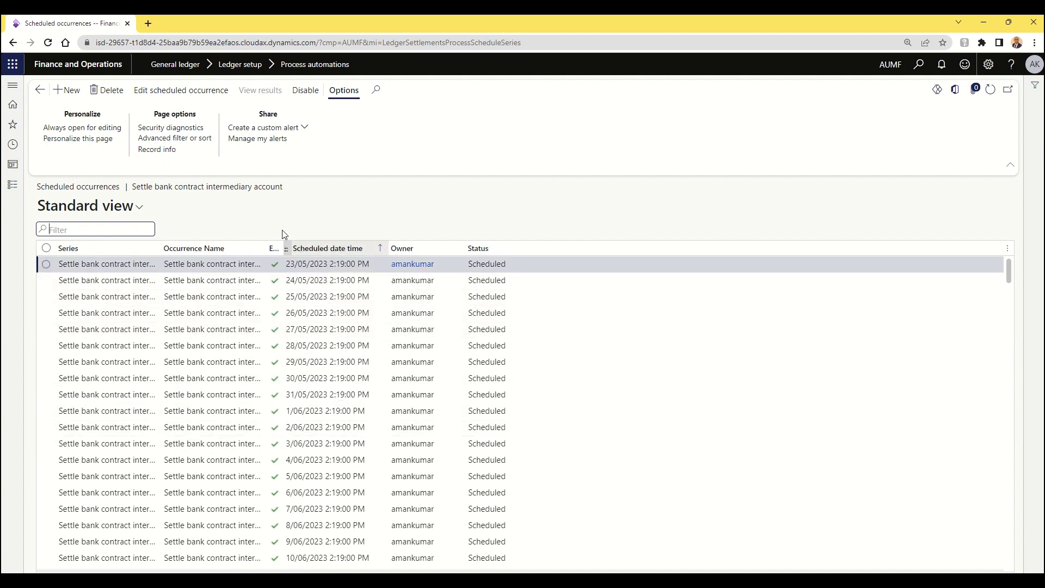
{"action": "left_click", "coordinate": [40, 90]}
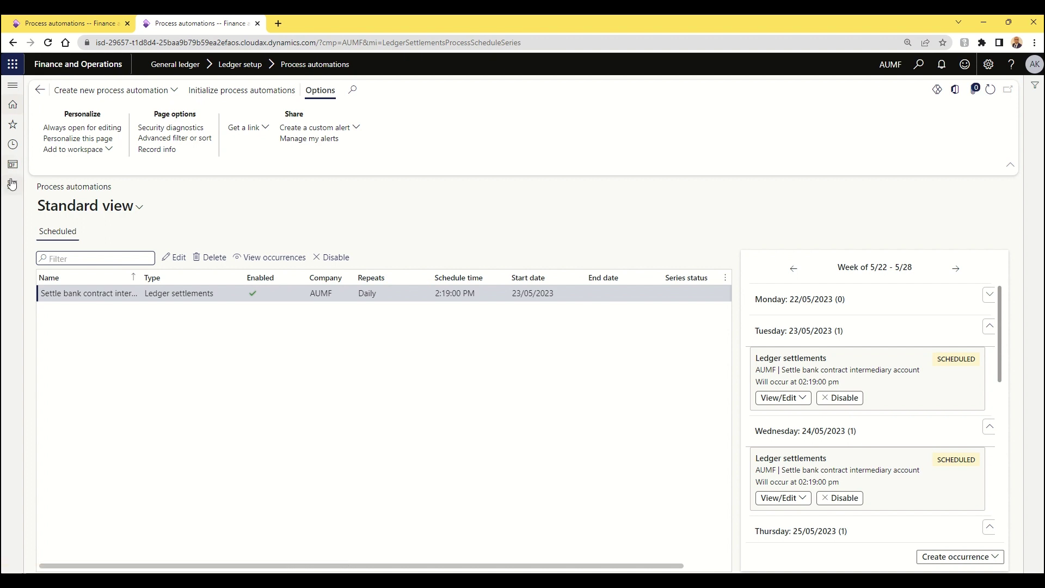
- Open Ledger settlements from Favorites and display transactions for main account 110198
{"action": "left_click", "coordinate": [12, 186]}
{"action": "left_click", "coordinate": [34, 125]}
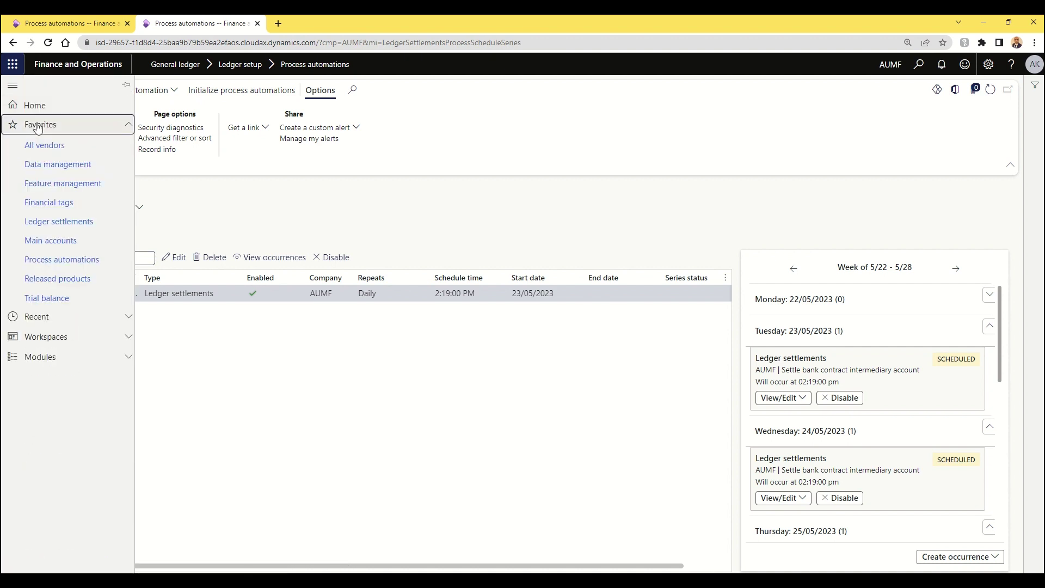
{"action": "left_click", "coordinate": [61, 220]}
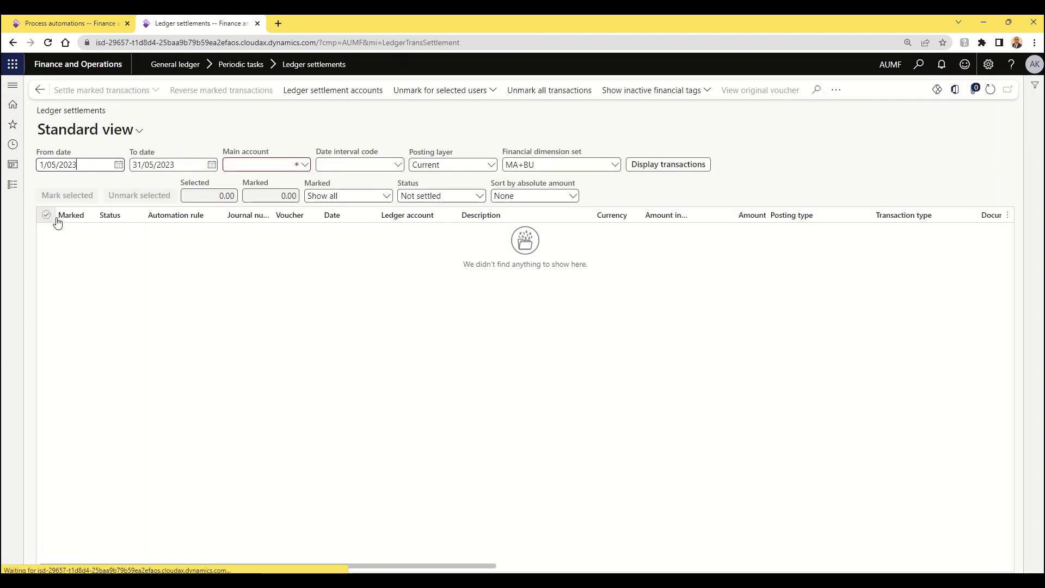
{"action": "left_click", "coordinate": [306, 165]}
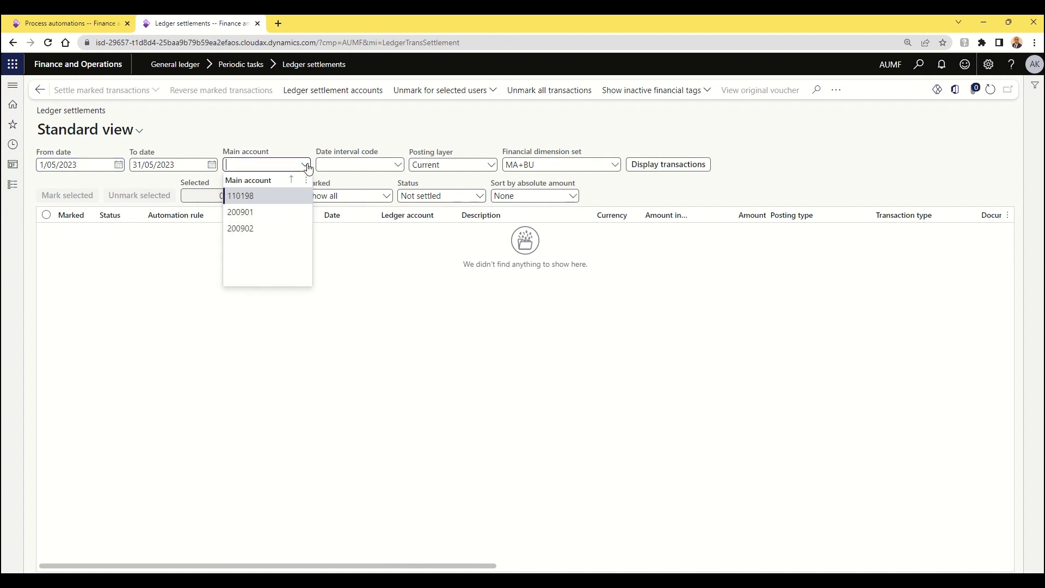
{"action": "left_click", "coordinate": [264, 196]}
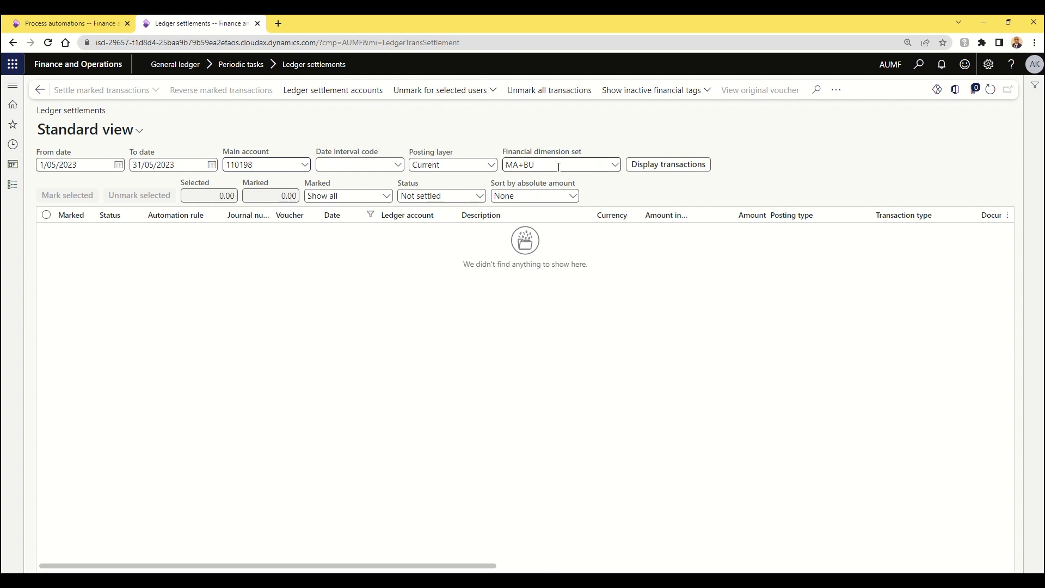
{"action": "left_click", "coordinate": [656, 166]}
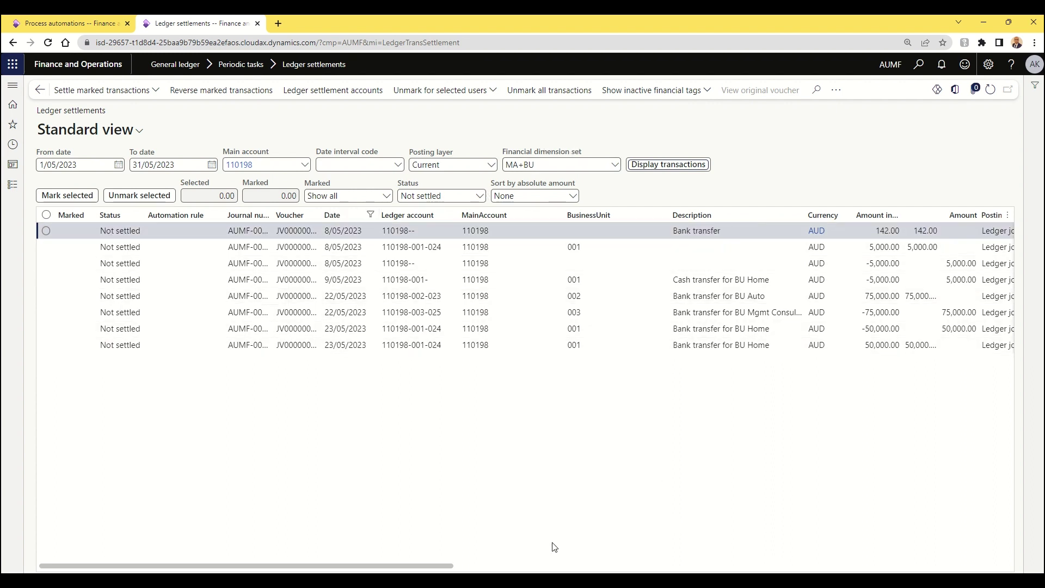
- Sort the 110198 transactions by BusinessUnit from A to Z
{"action": "left_click_drag", "start_coordinate": [436, 564], "coordinate": [496, 566]}
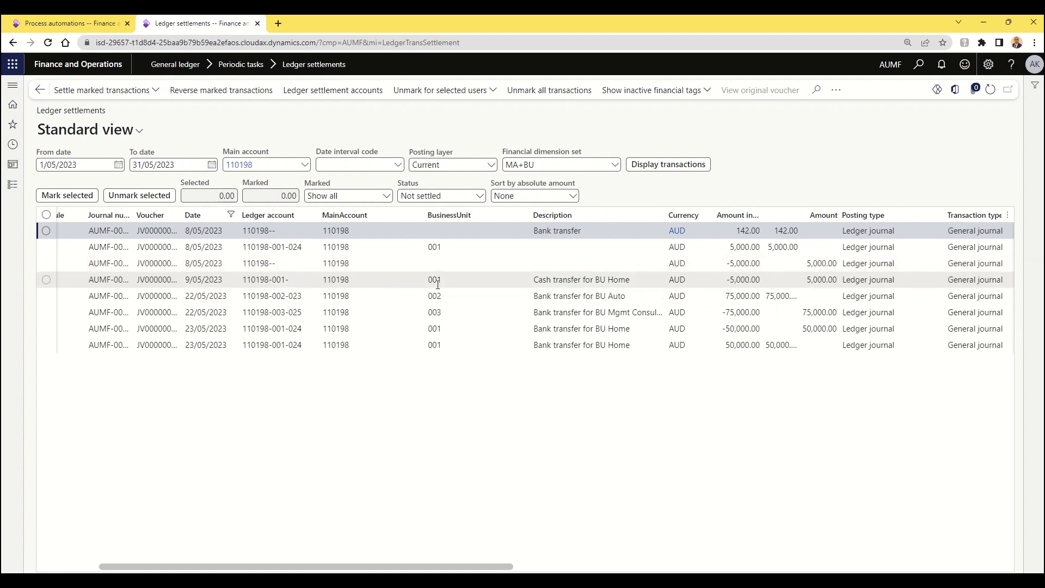
{"action": "left_click", "coordinate": [455, 215]}
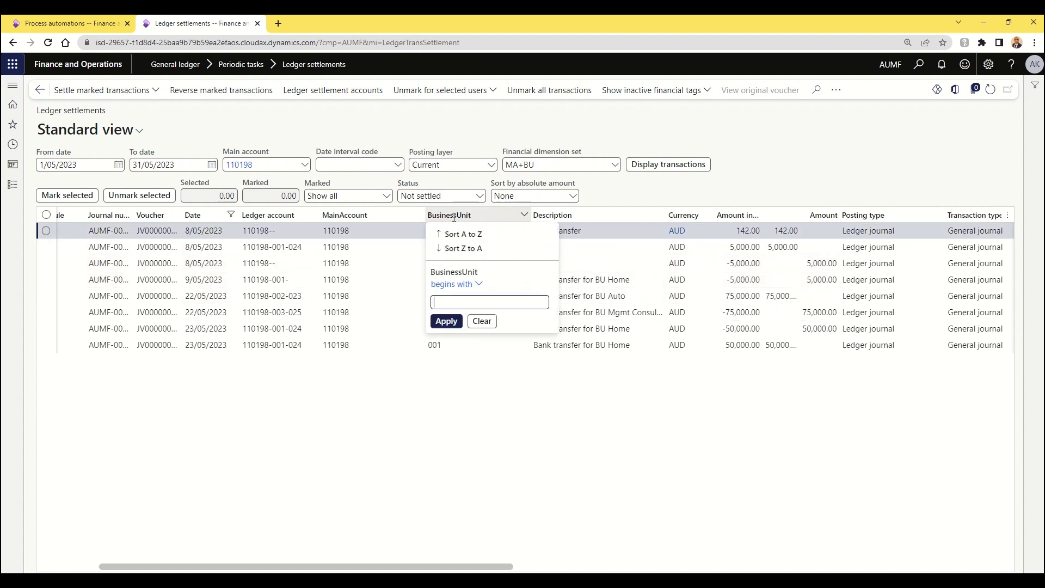
{"action": "left_click", "coordinate": [455, 235]}
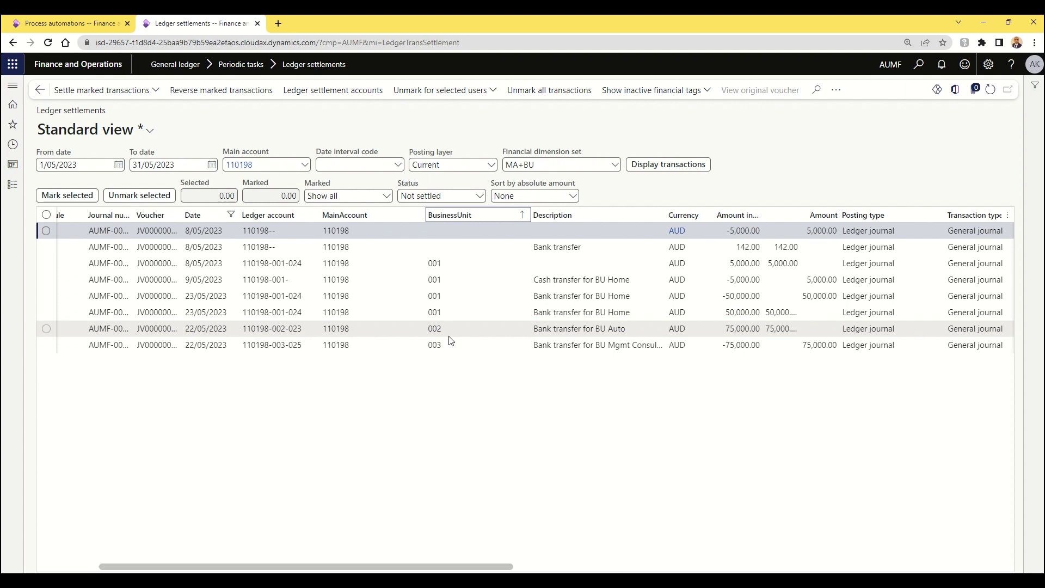
{"action": "mouse_move", "coordinate": [586, 32]}
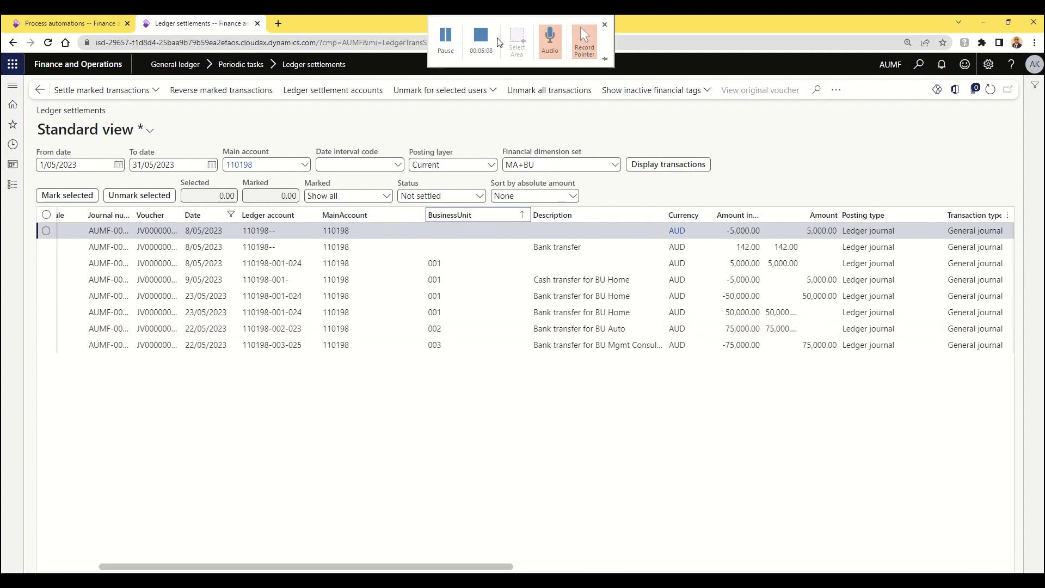
{"action": "left_click", "coordinate": [446, 38]}
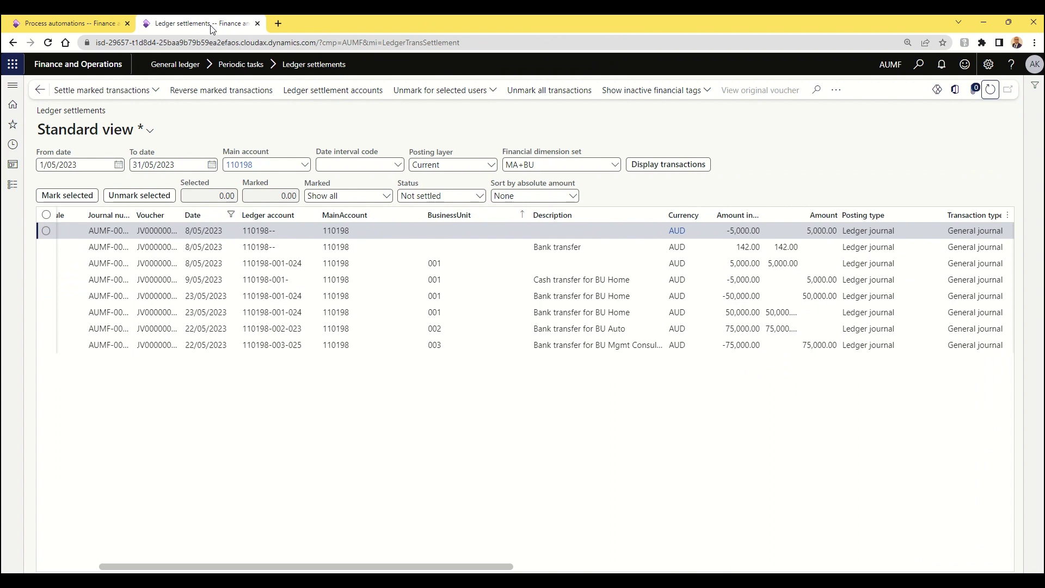
- Refresh the series' occurrences until the 23/05/2023 2:19 PM run shows Ended
{"action": "left_click", "coordinate": [68, 24]}
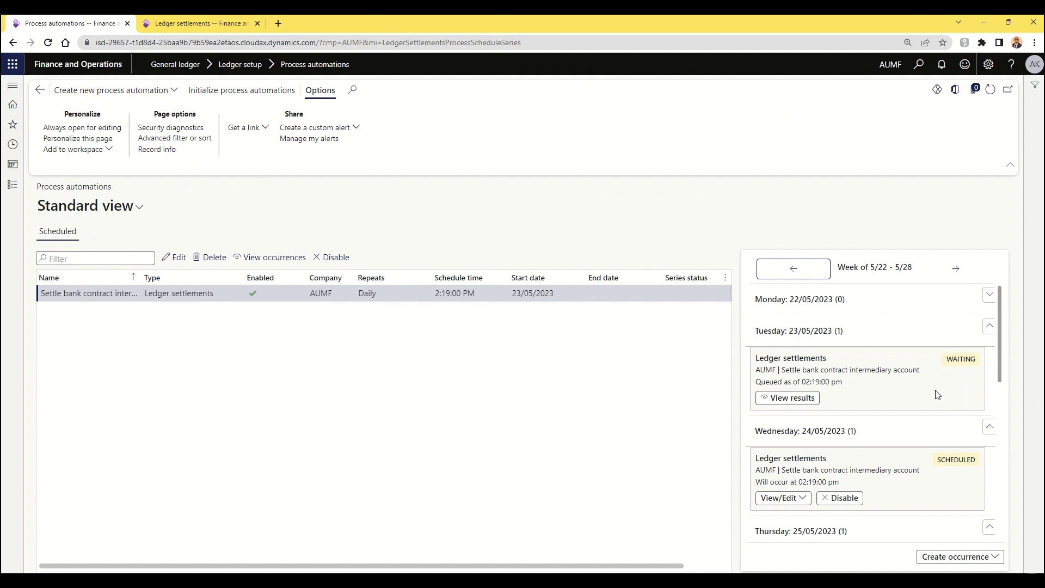
{"action": "left_click", "coordinate": [991, 90]}
{"action": "left_click", "coordinate": [991, 90]}
{"action": "left_click", "coordinate": [991, 90]}
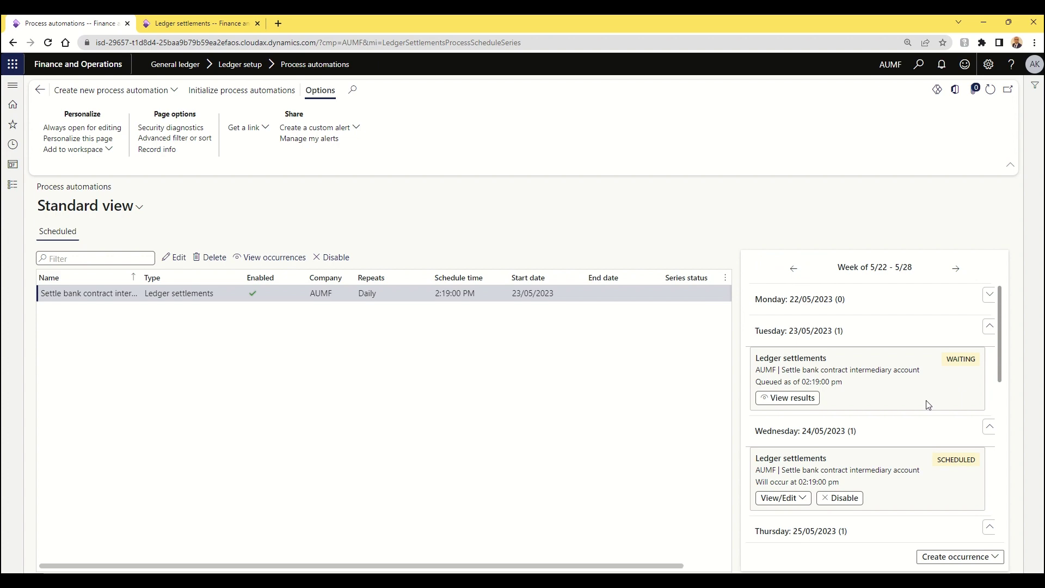
{"action": "left_click", "coordinate": [261, 263]}
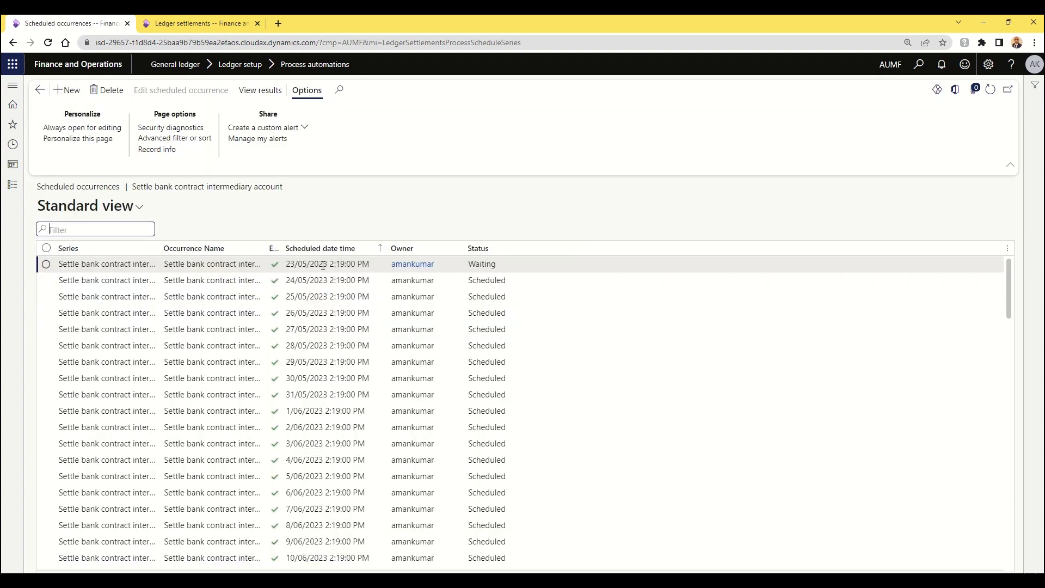
{"action": "left_click", "coordinate": [989, 93]}
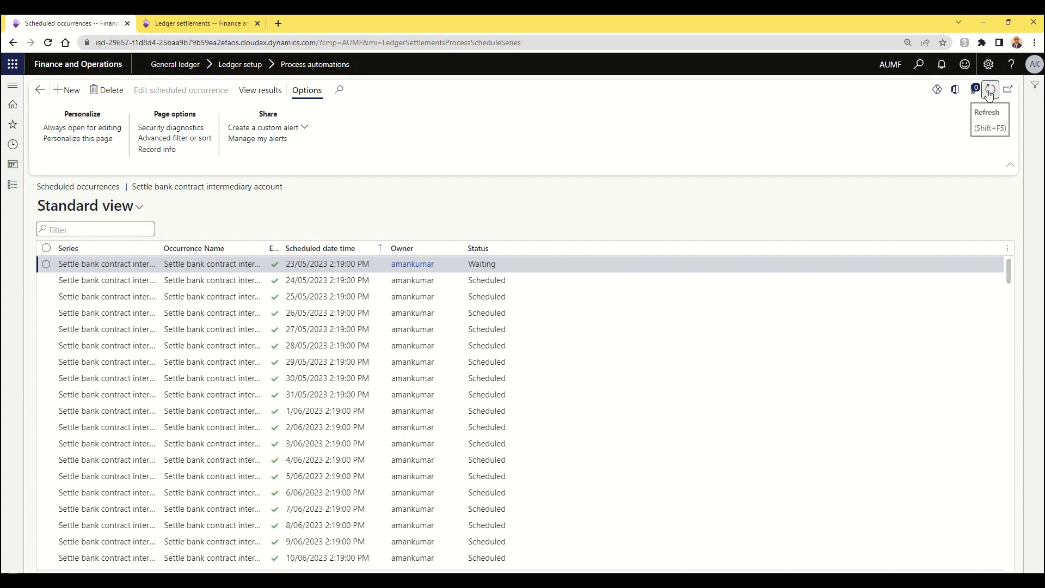
{"action": "left_click", "coordinate": [990, 93]}
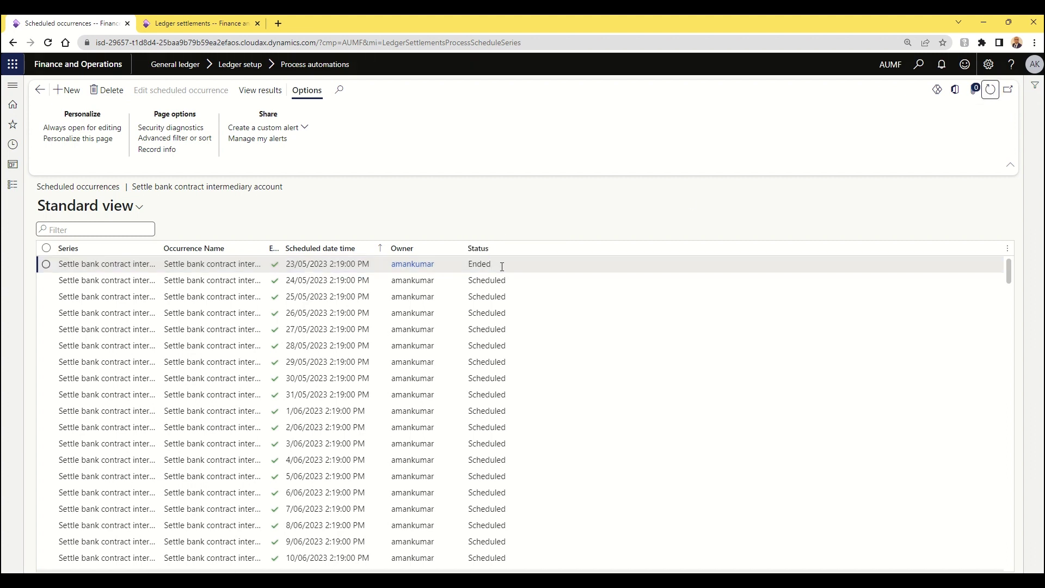
{"action": "left_click", "coordinate": [275, 96]}
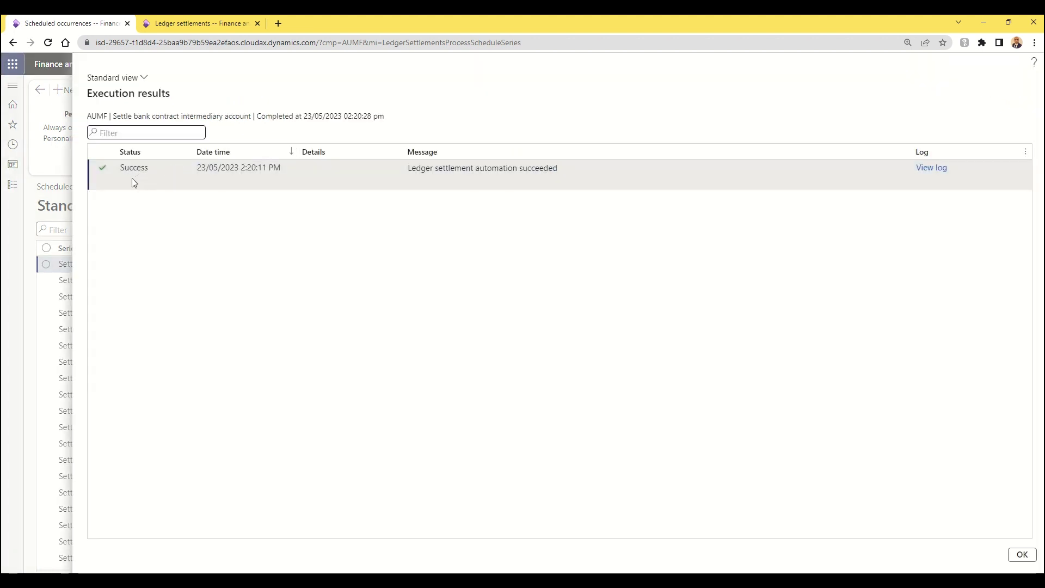
{"action": "left_click", "coordinate": [938, 169]}
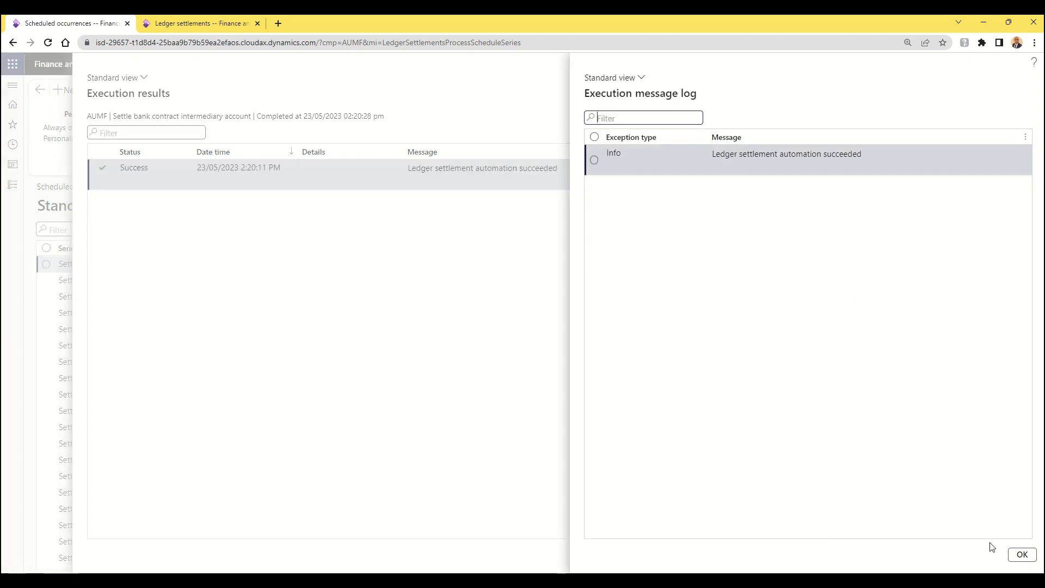
{"action": "left_click", "coordinate": [1027, 555]}
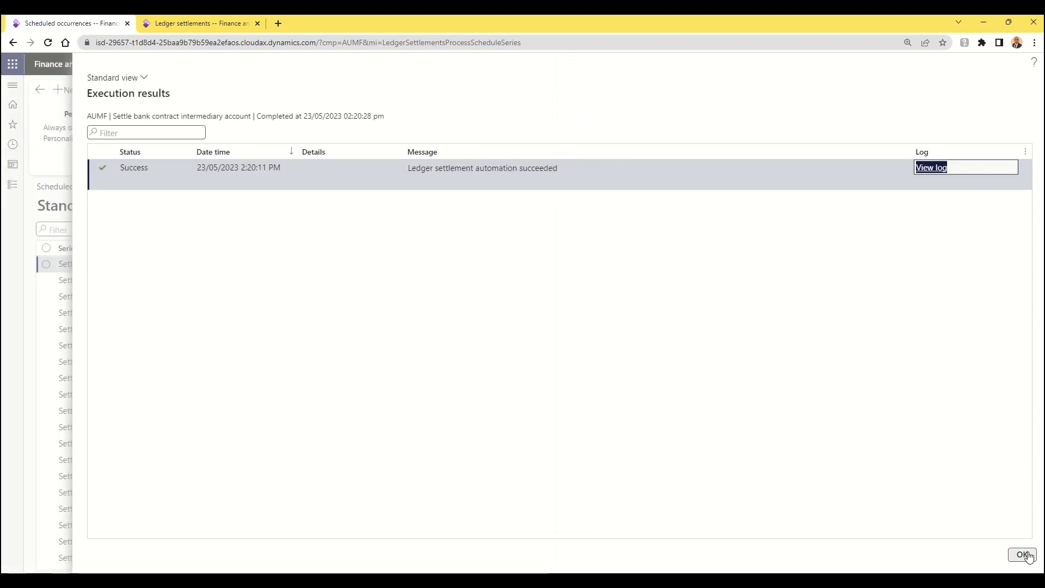
{"action": "left_click", "coordinate": [1027, 555]}
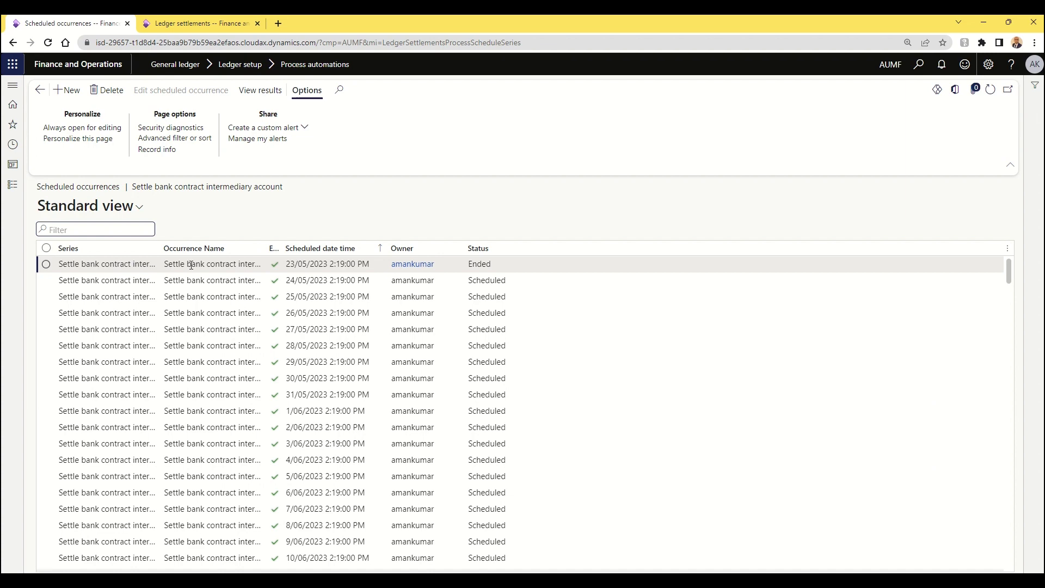
- Redisplay the 110198 transactions with Status set to All
{"action": "left_click", "coordinate": [180, 25]}
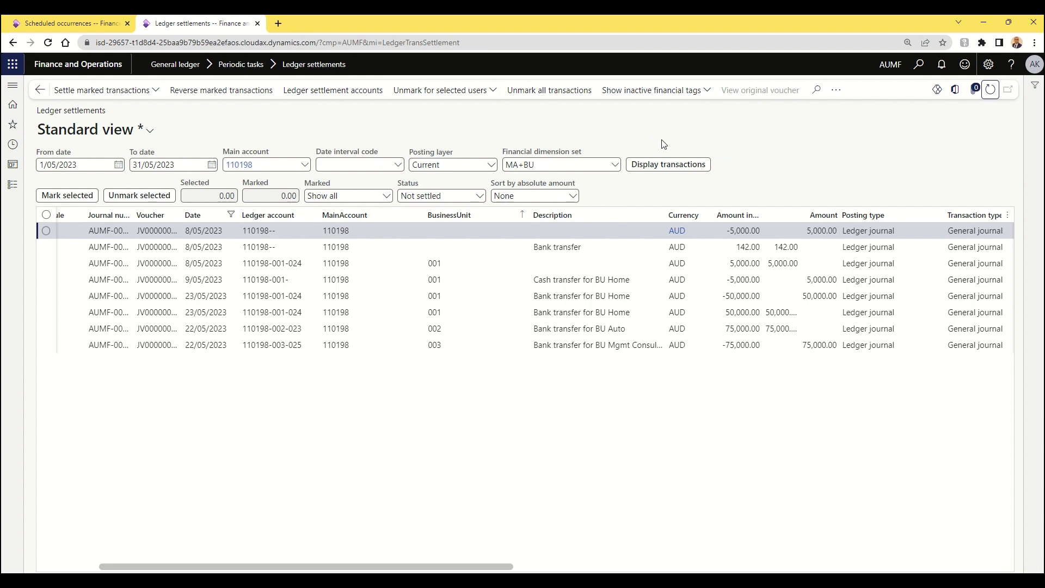
{"action": "left_click", "coordinate": [667, 171]}
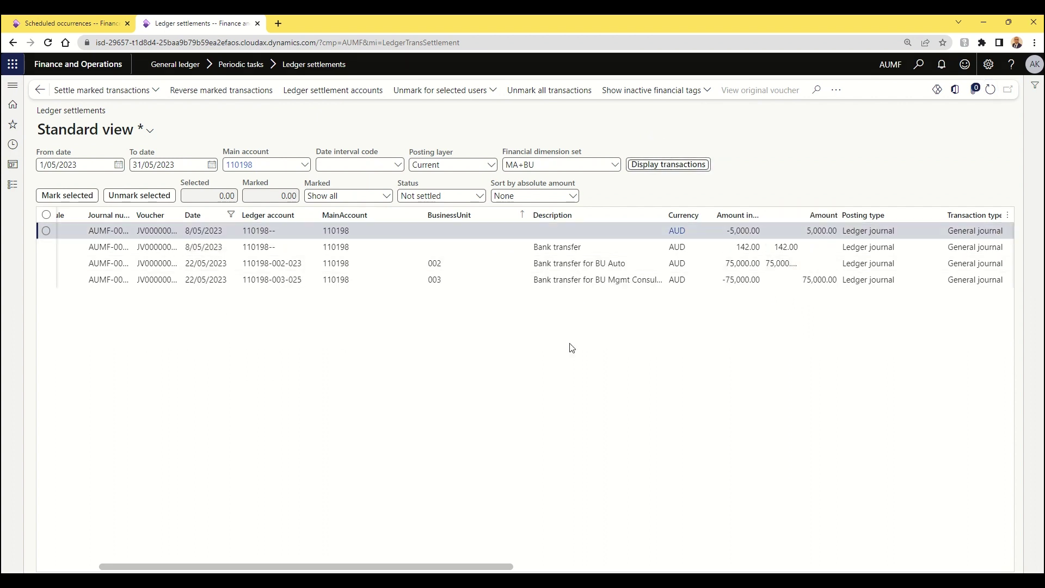
{"action": "left_click", "coordinate": [479, 196]}
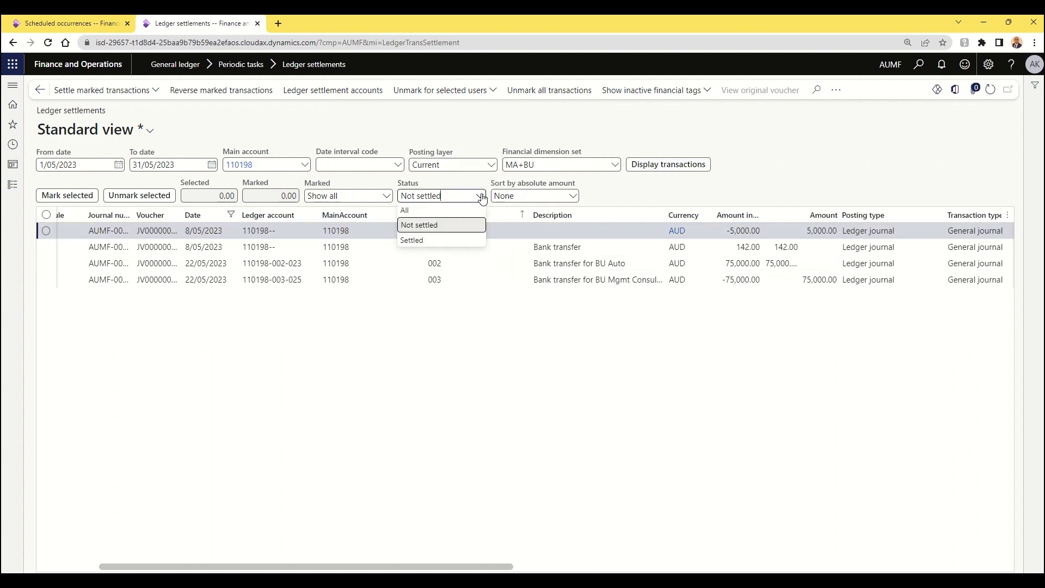
{"action": "left_click", "coordinate": [444, 212]}
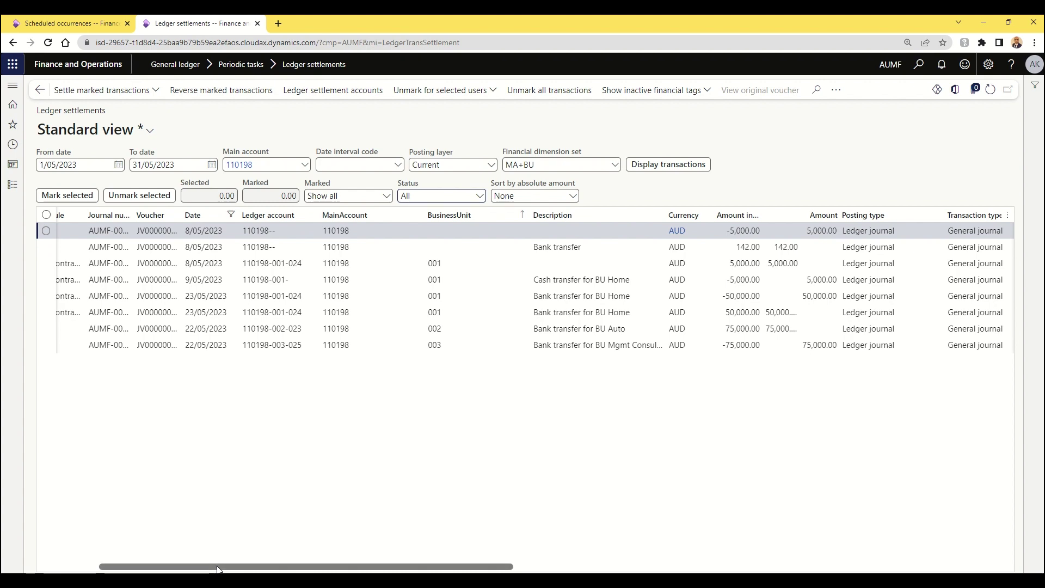
- Widen the Automation rule column to show which transactions the rule settled
{"action": "left_click_drag", "start_coordinate": [212, 566], "coordinate": [152, 566]}
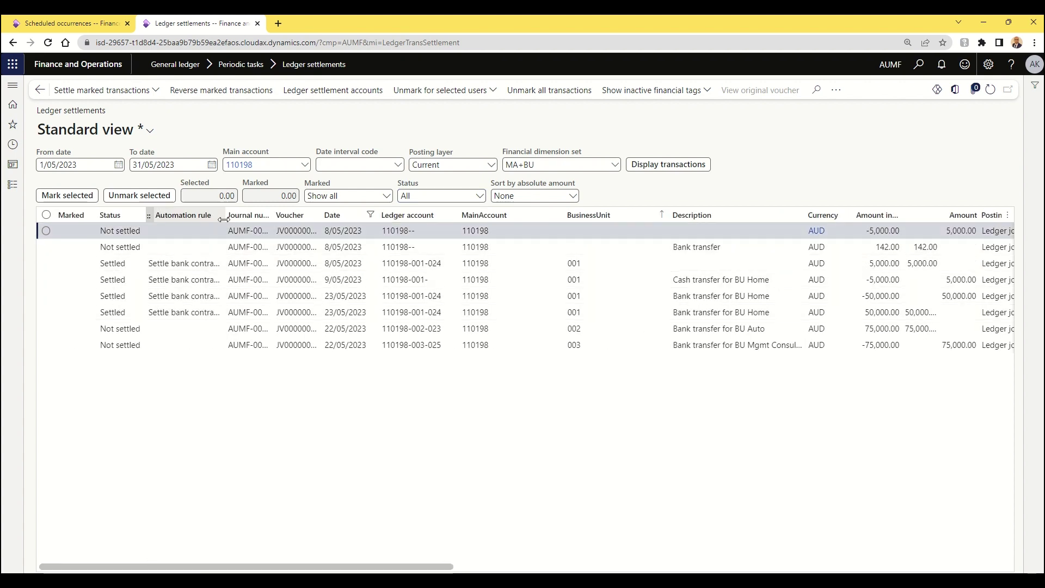
{"action": "left_click_drag", "start_coordinate": [223, 215], "coordinate": [319, 216]}
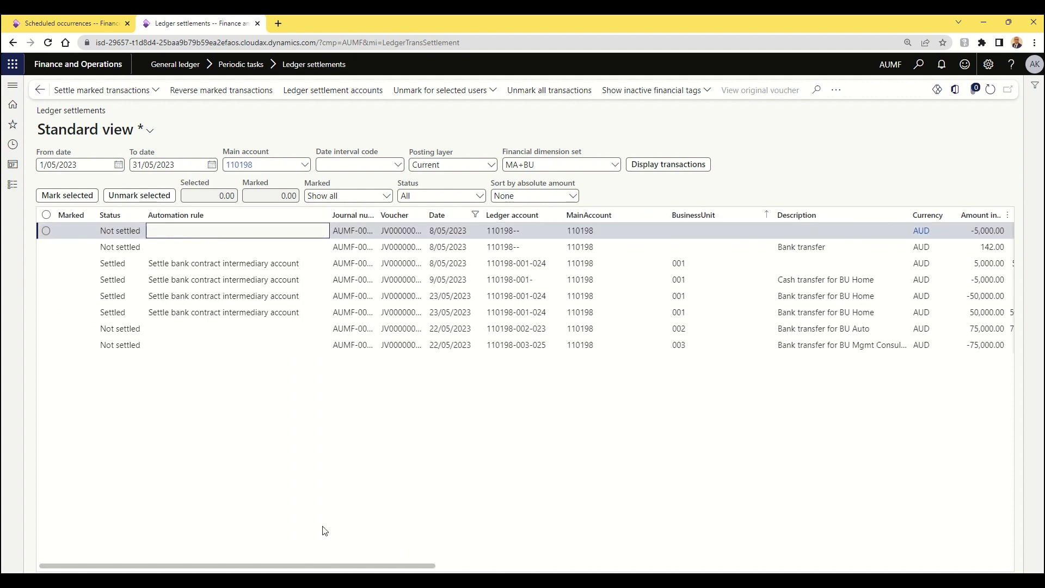
{"action": "left_click_drag", "start_coordinate": [341, 566], "coordinate": [434, 569]}
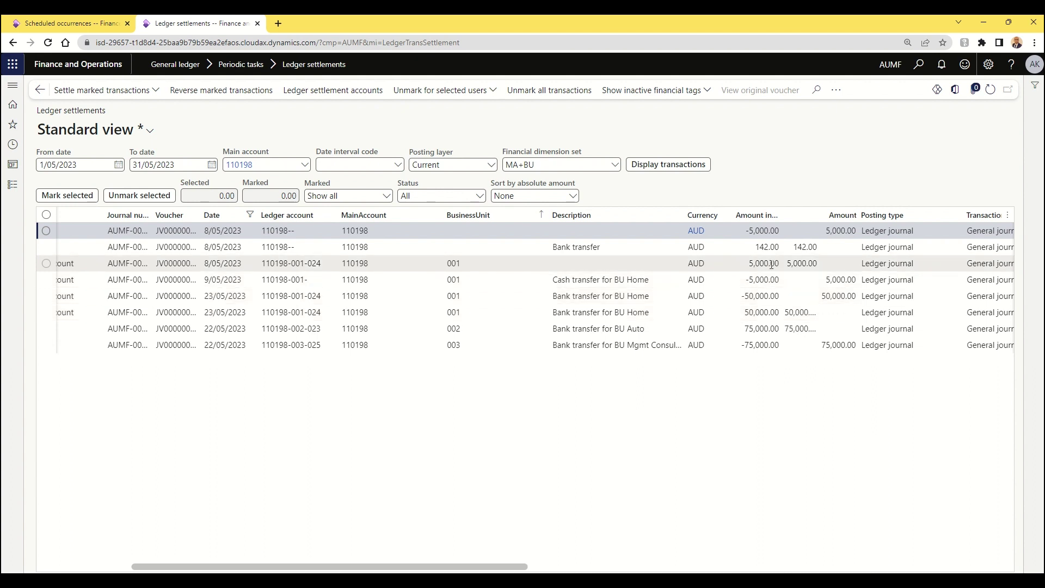
{"action": "mouse_move", "coordinate": [594, 18]}
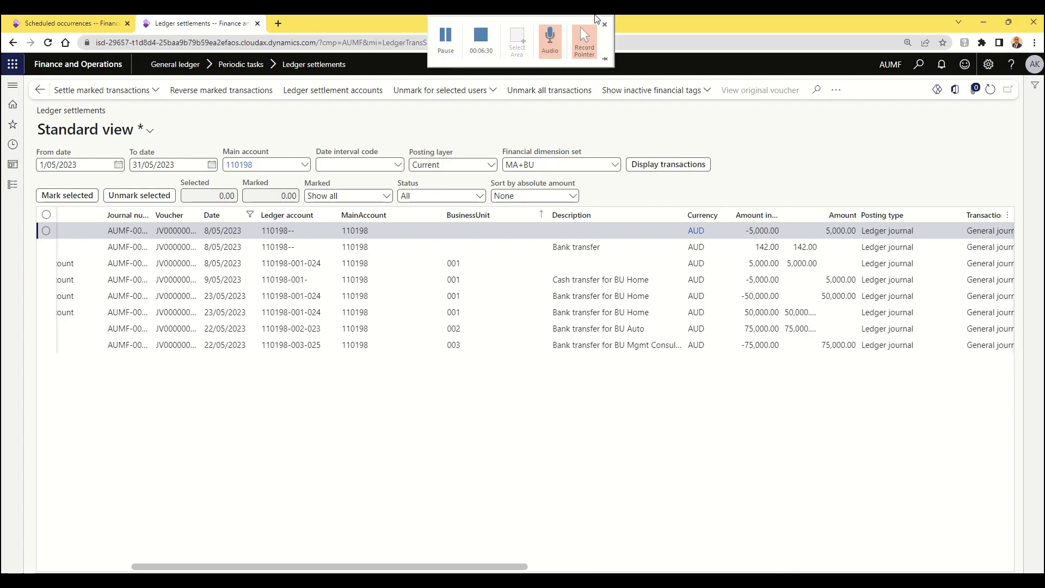